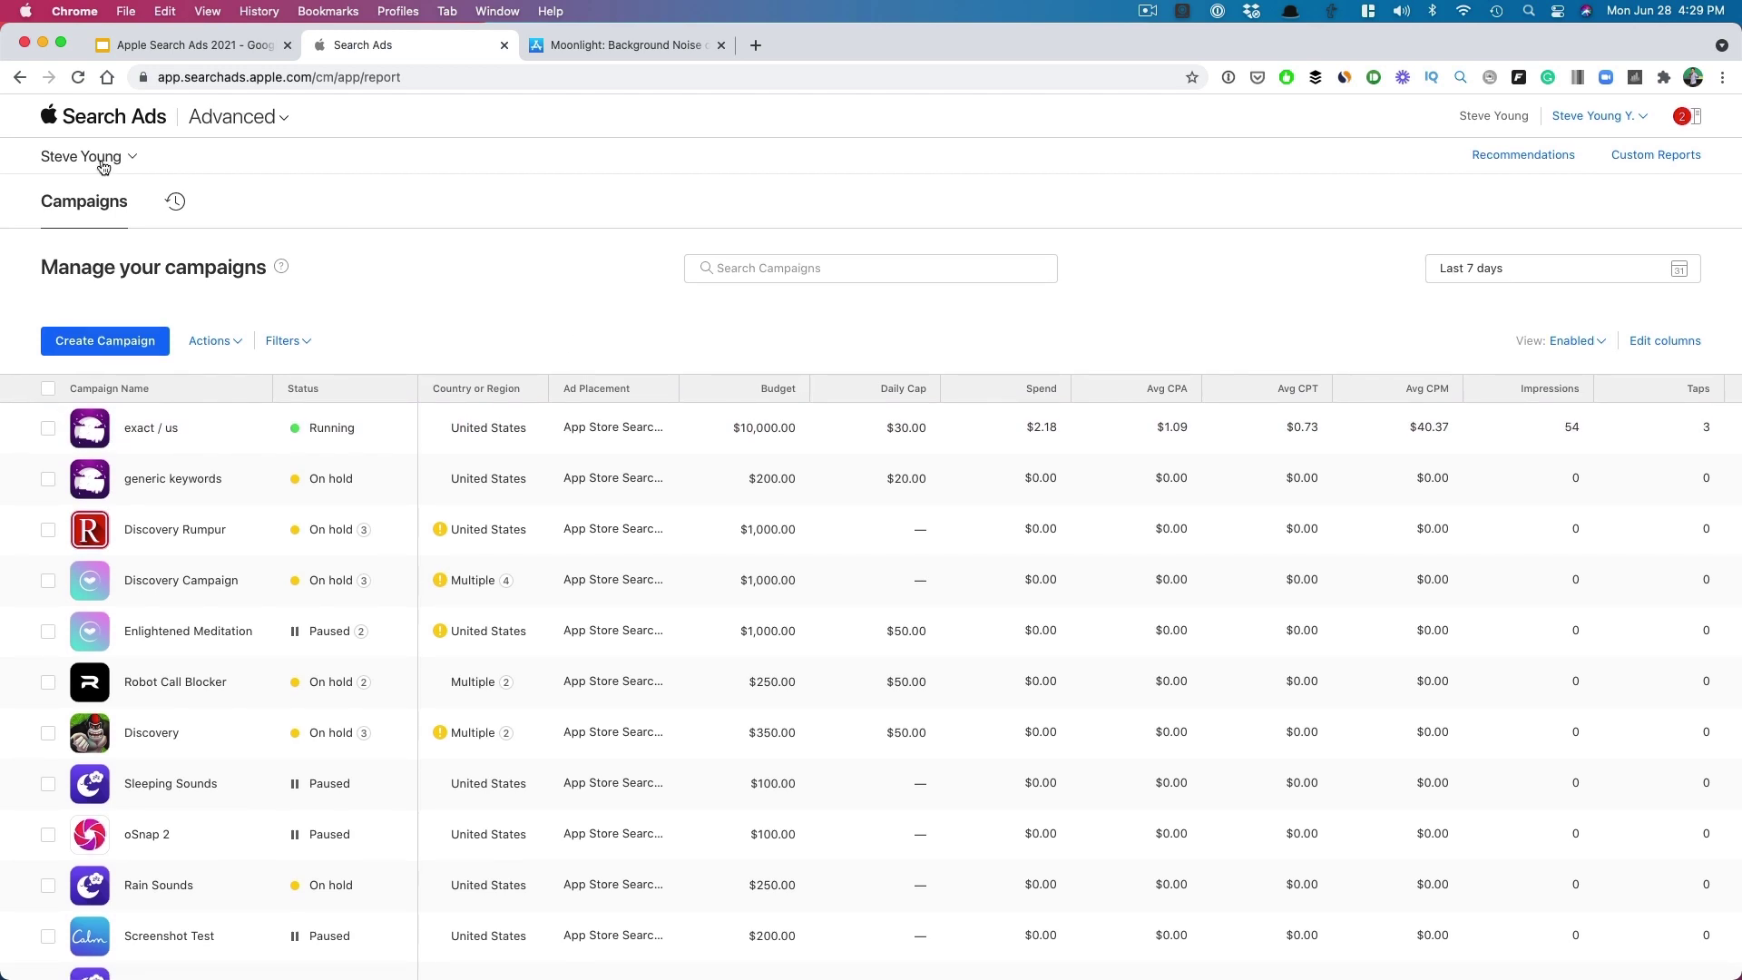
# Step: Open the settings of the currently active campaign group, review its name and assigned organization, and save them
pyautogui.click(103, 163)
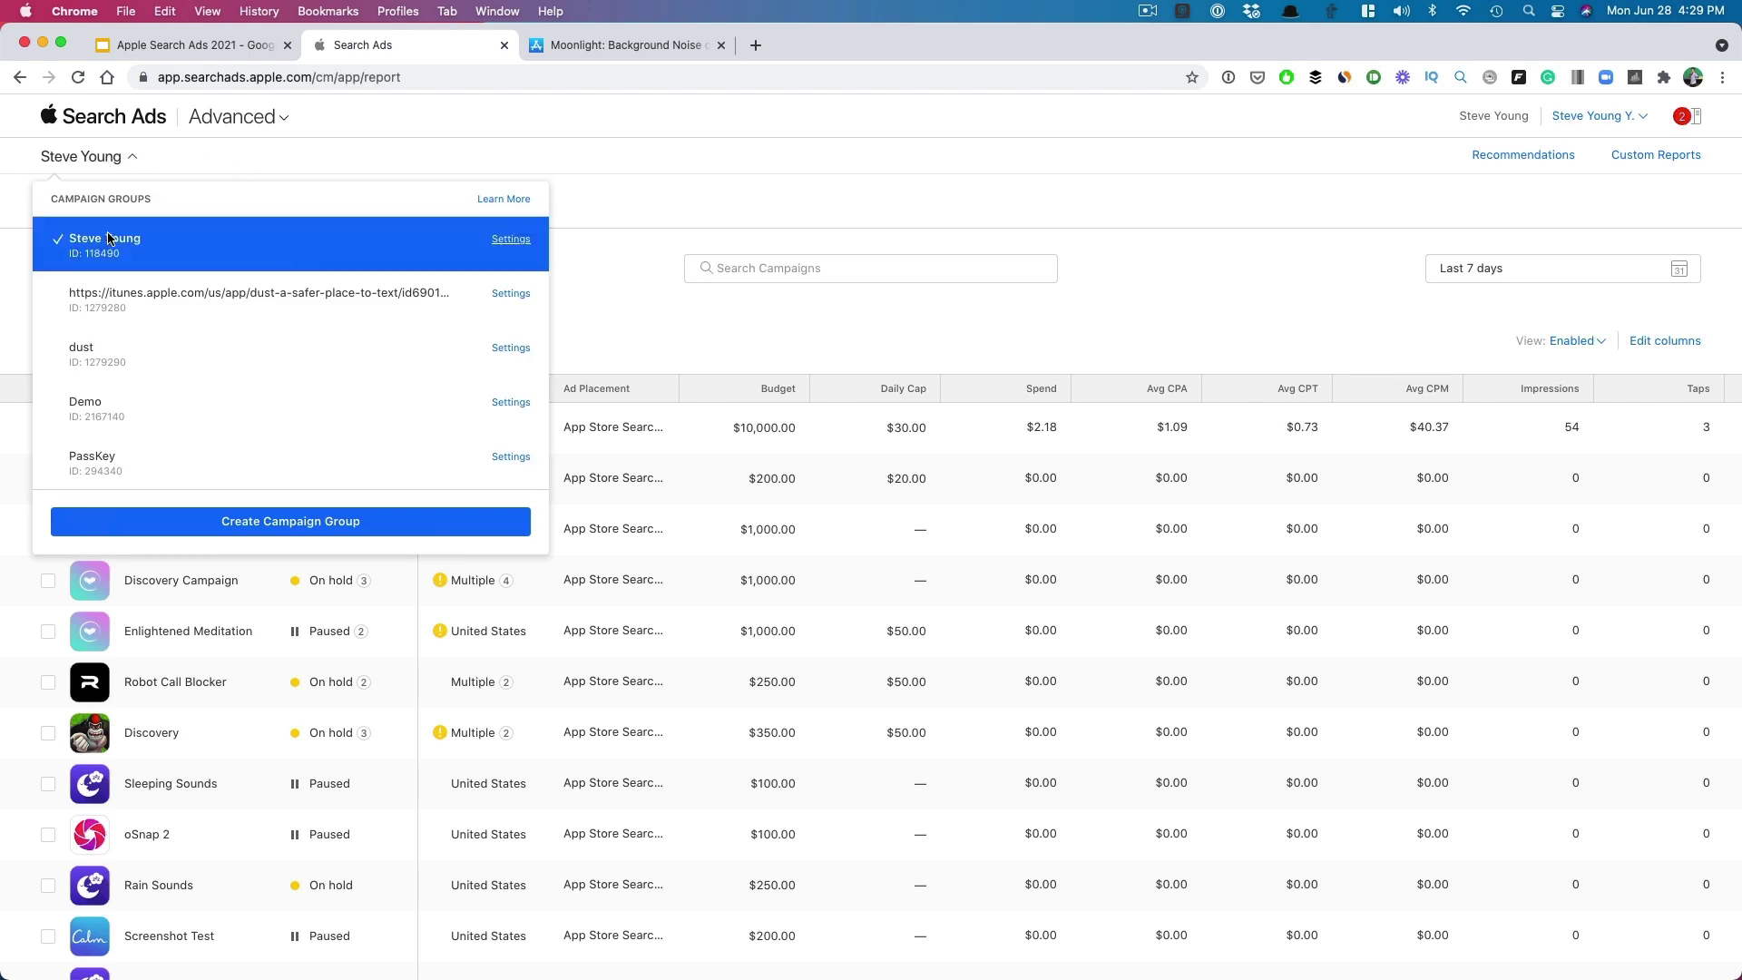
pyautogui.click(138, 157)
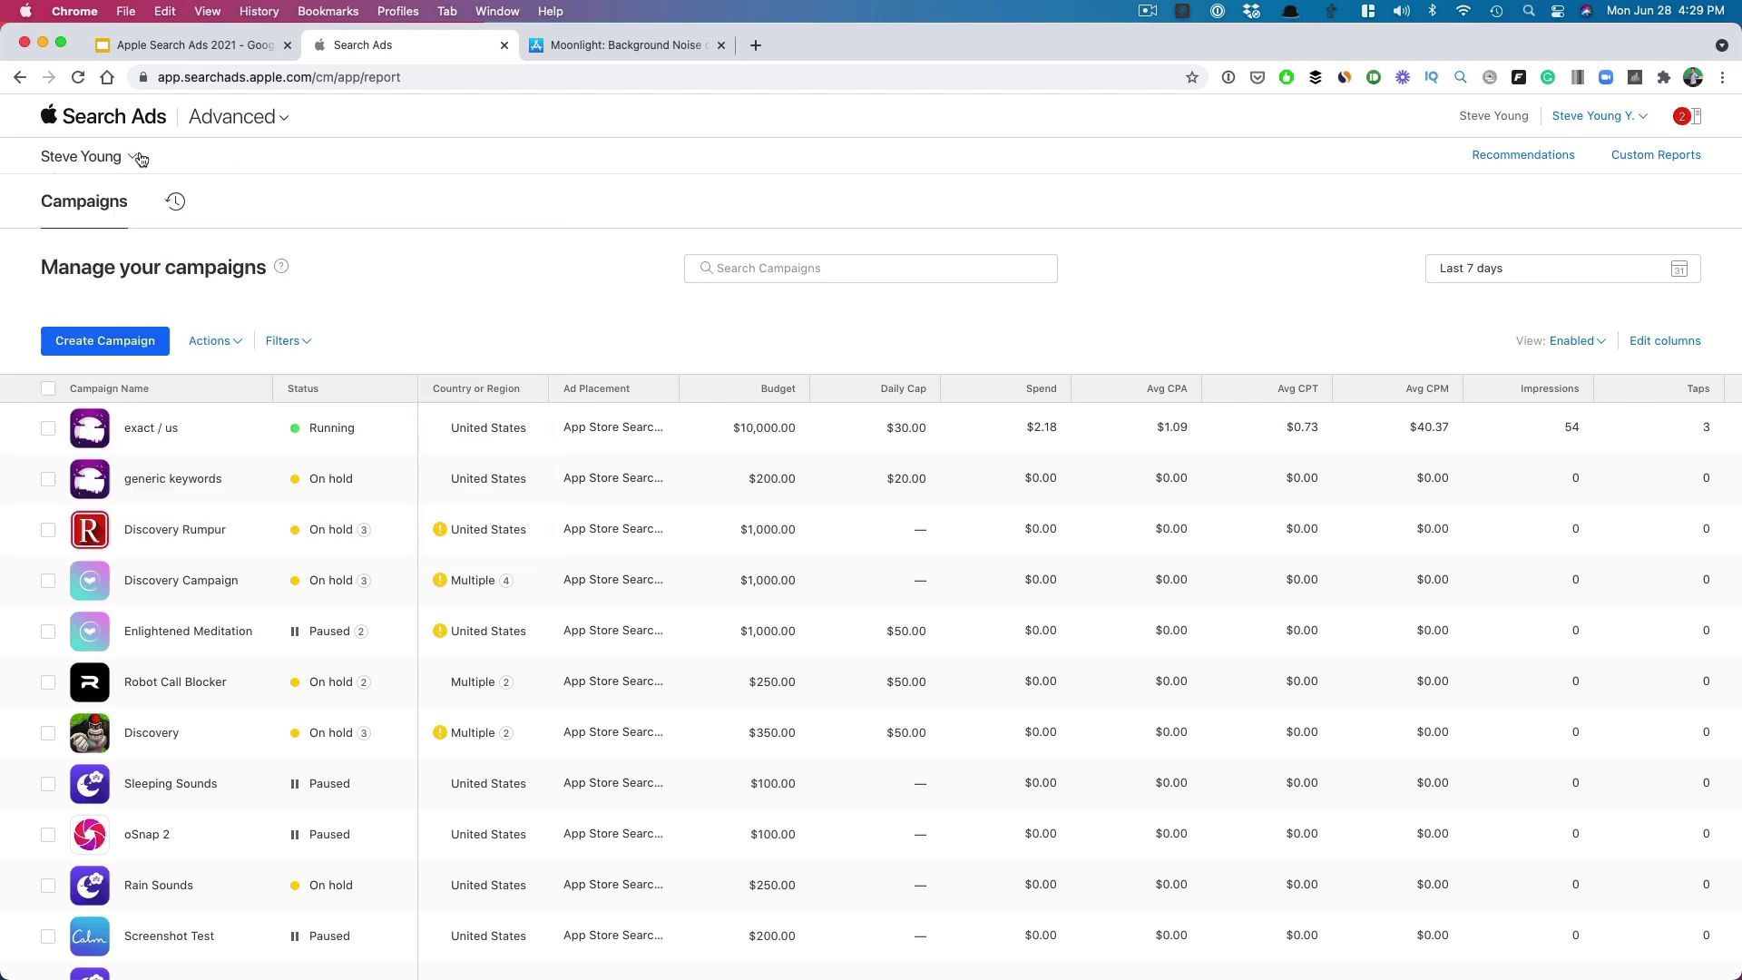
pyautogui.click(136, 156)
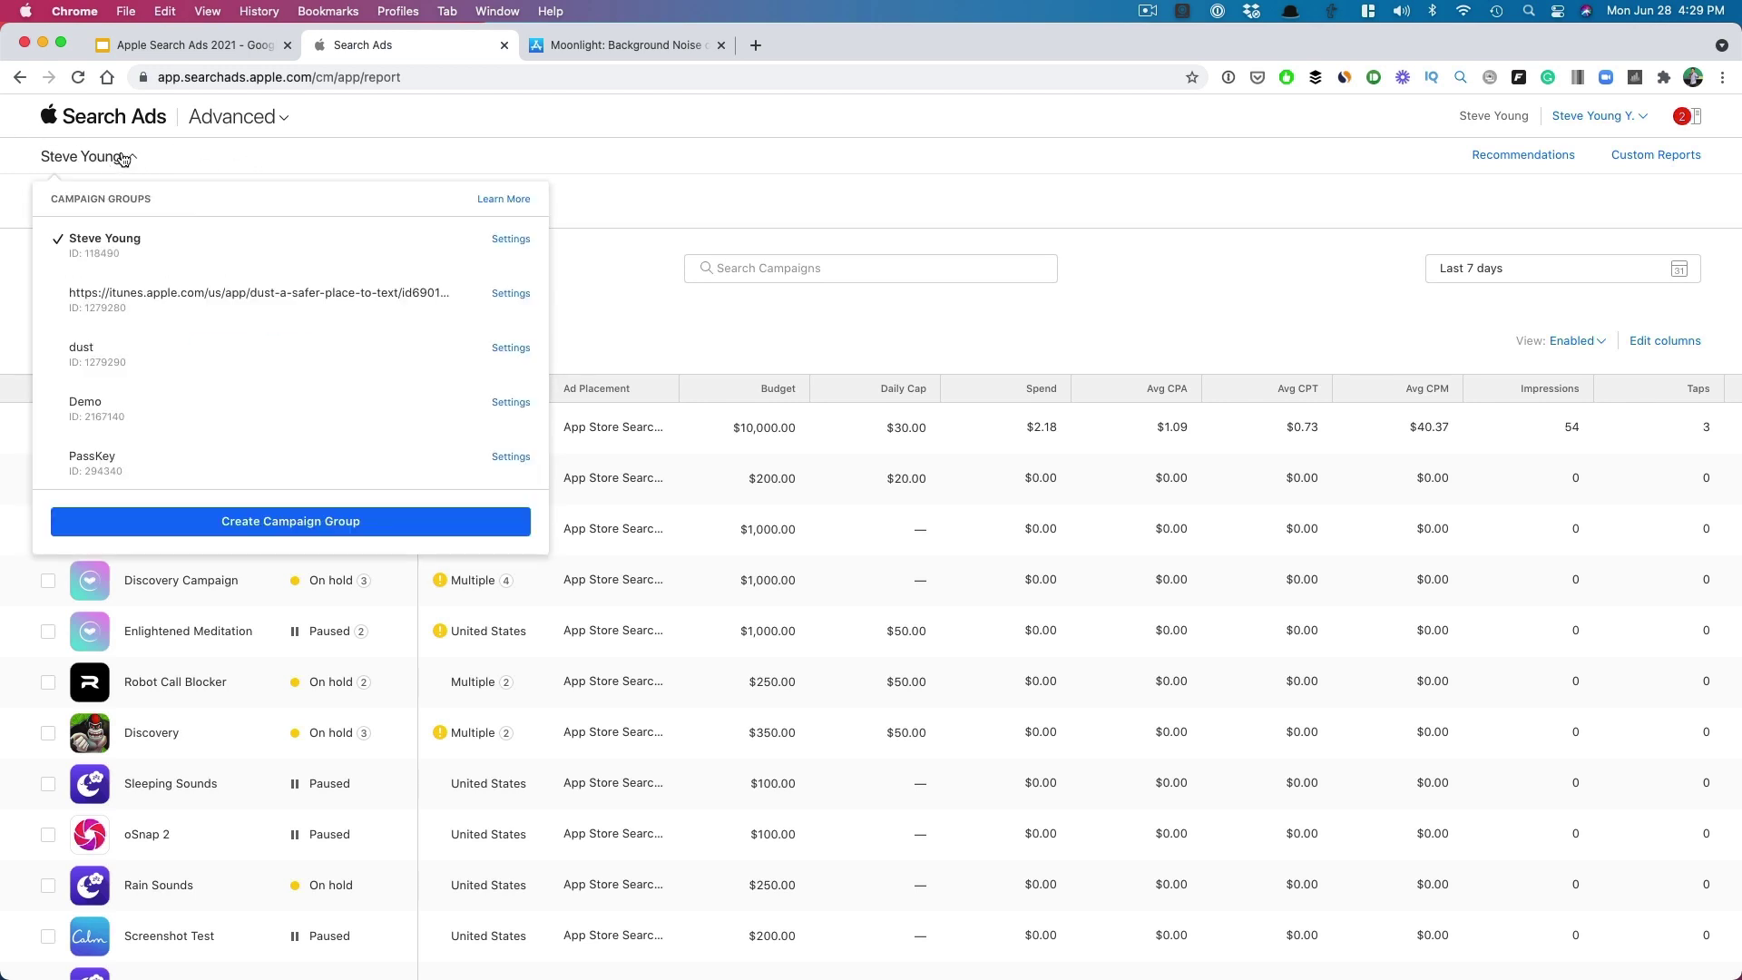
pyautogui.click(511, 240)
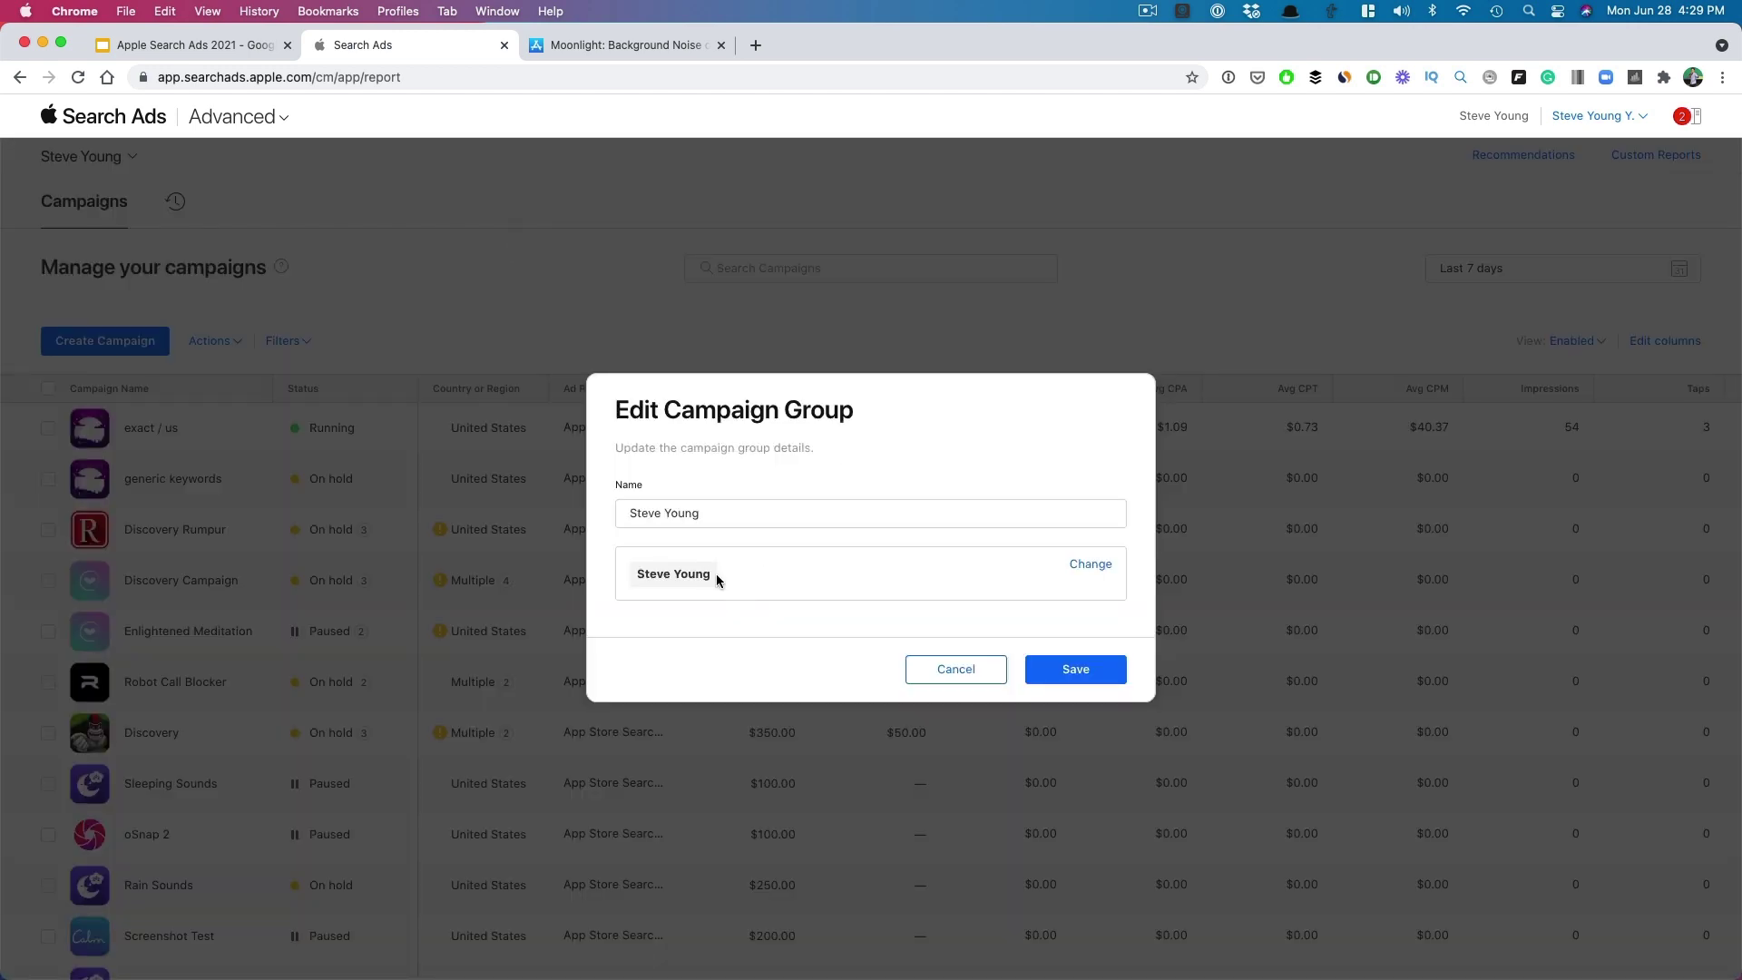
pyautogui.moveTo(707, 577); pyautogui.dragTo(672, 577)
pyautogui.click(668, 575)
pyautogui.click(1095, 670)
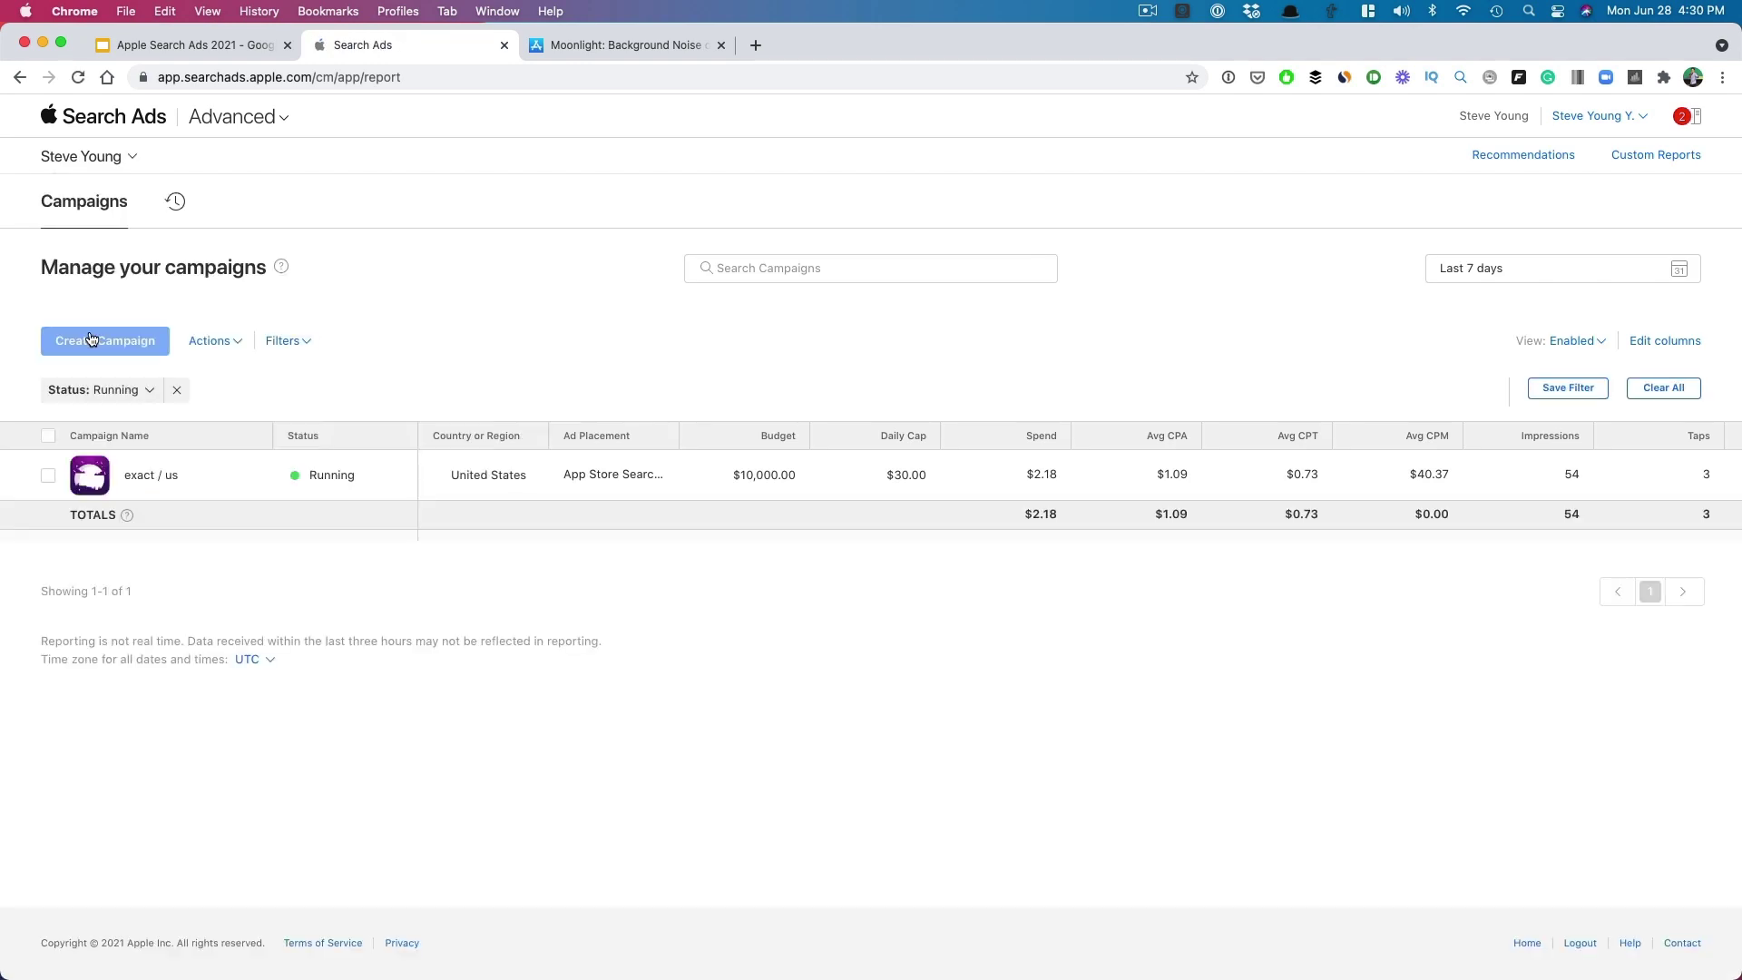
# Step: Start a new campaign and choose Moonlight: Background Noise as the promoted app
pyautogui.click(90, 339)
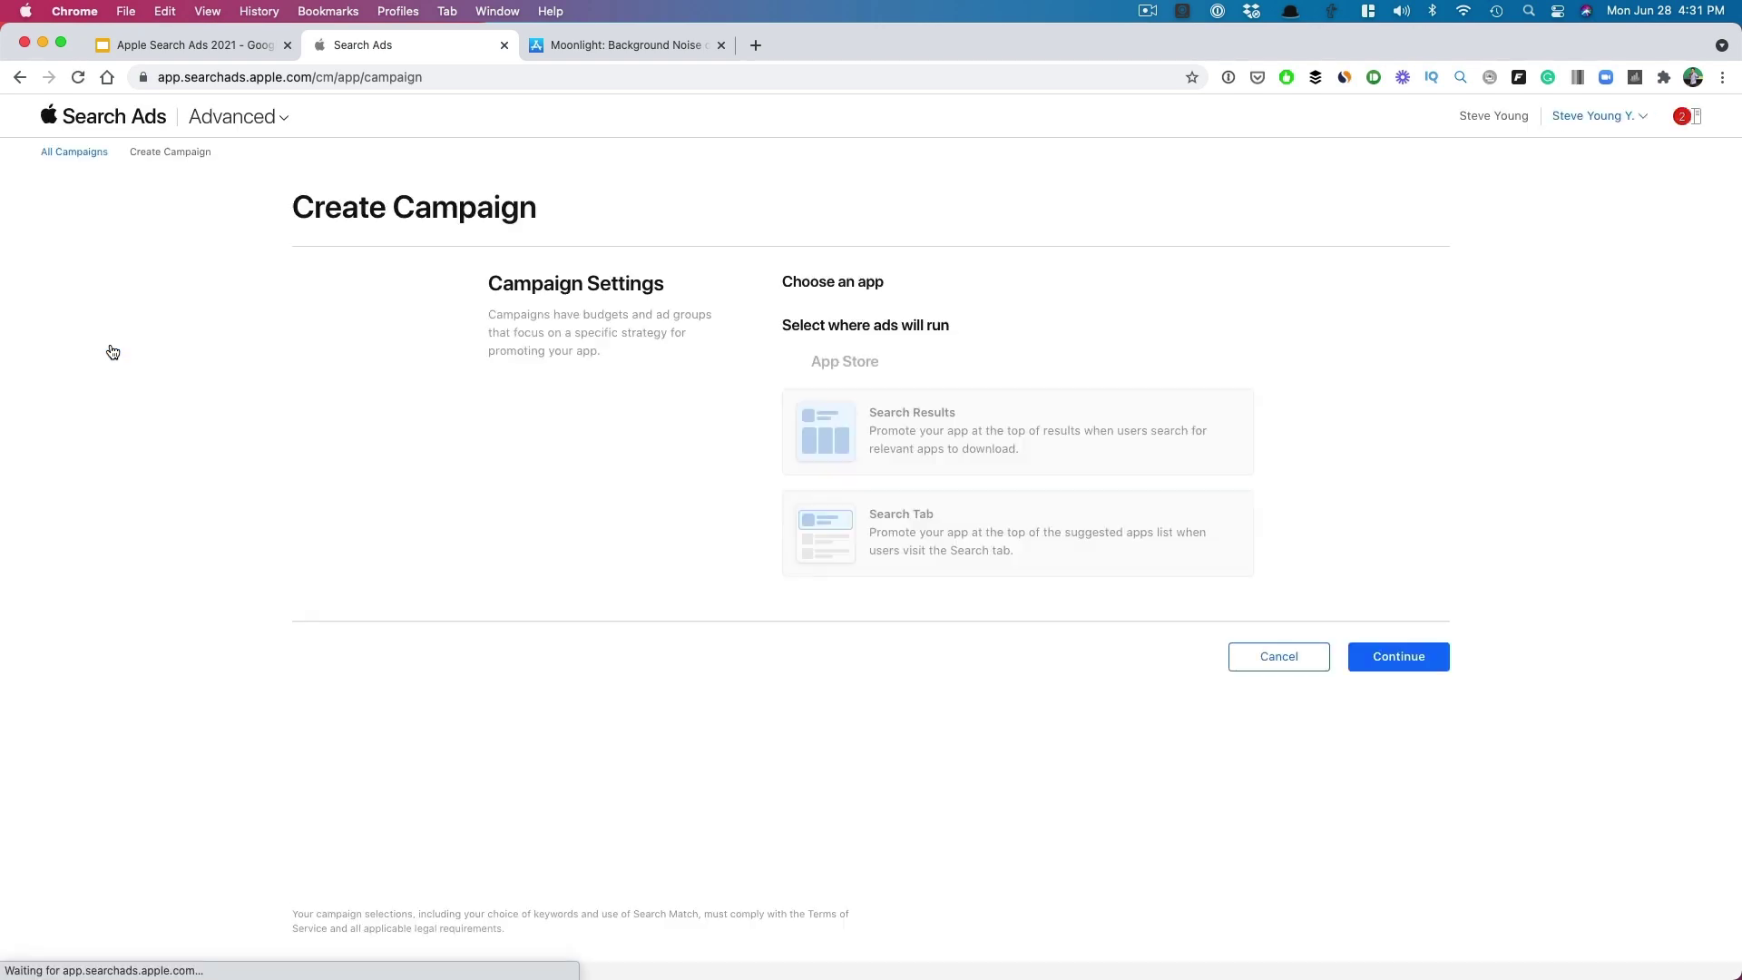
pyautogui.click(921, 304)
pyautogui.write('moonlight')
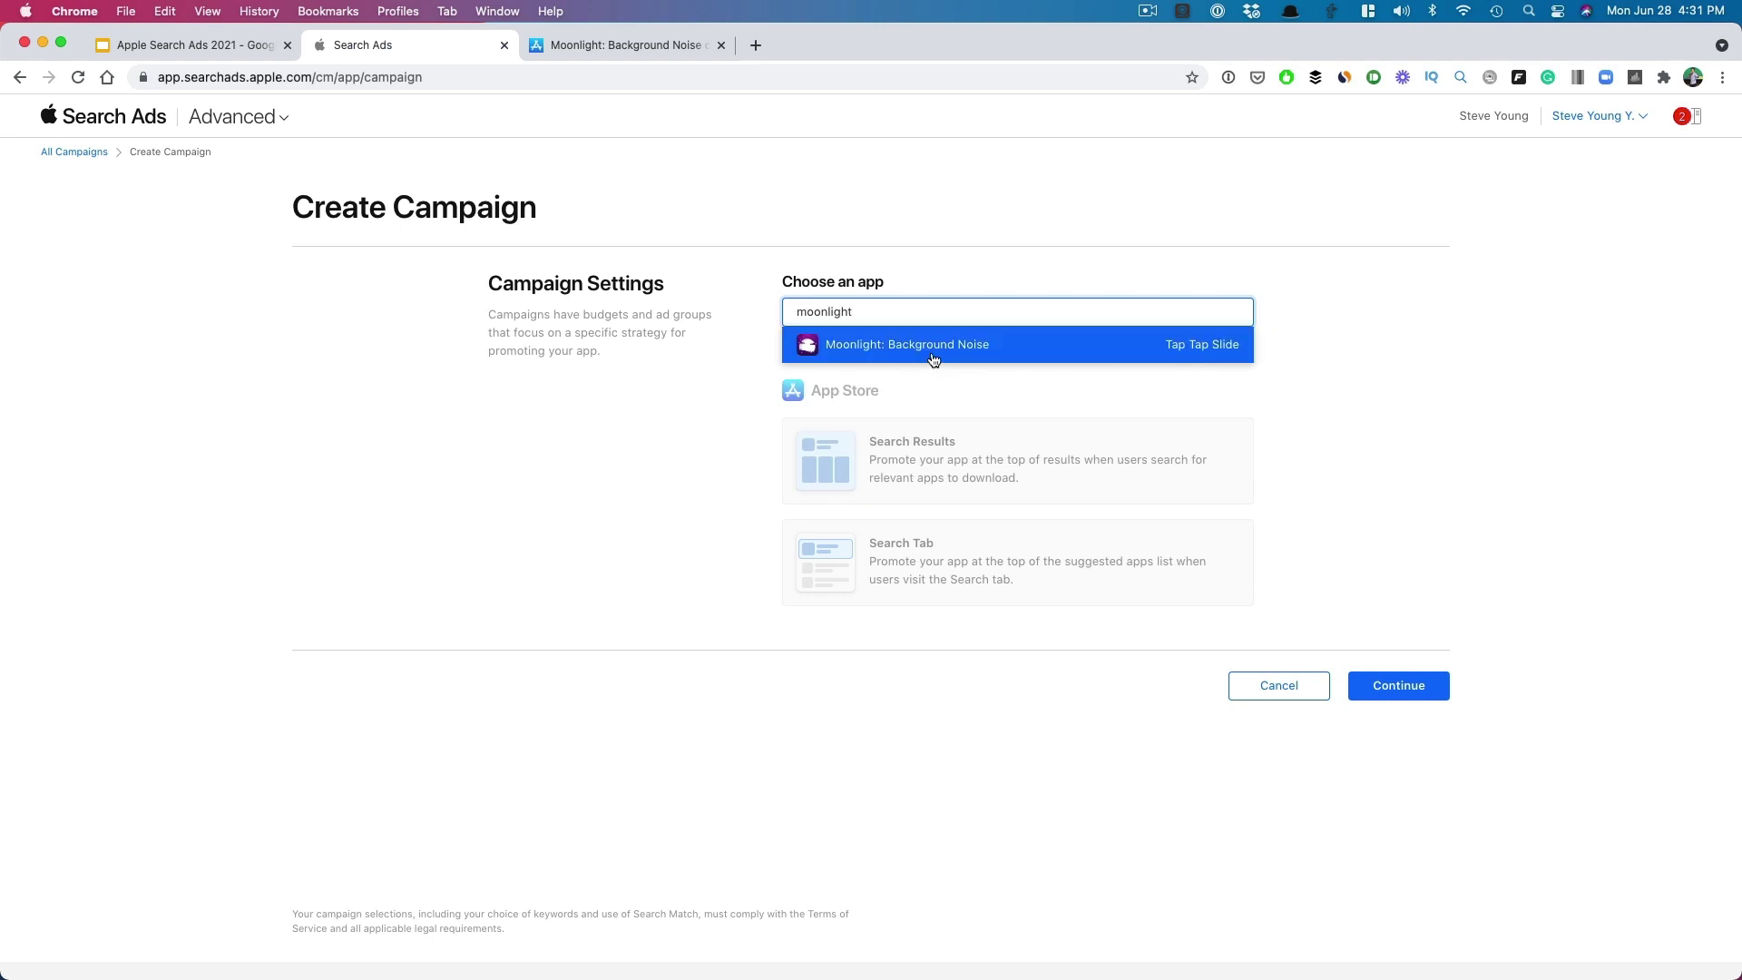
pyautogui.click(936, 351)
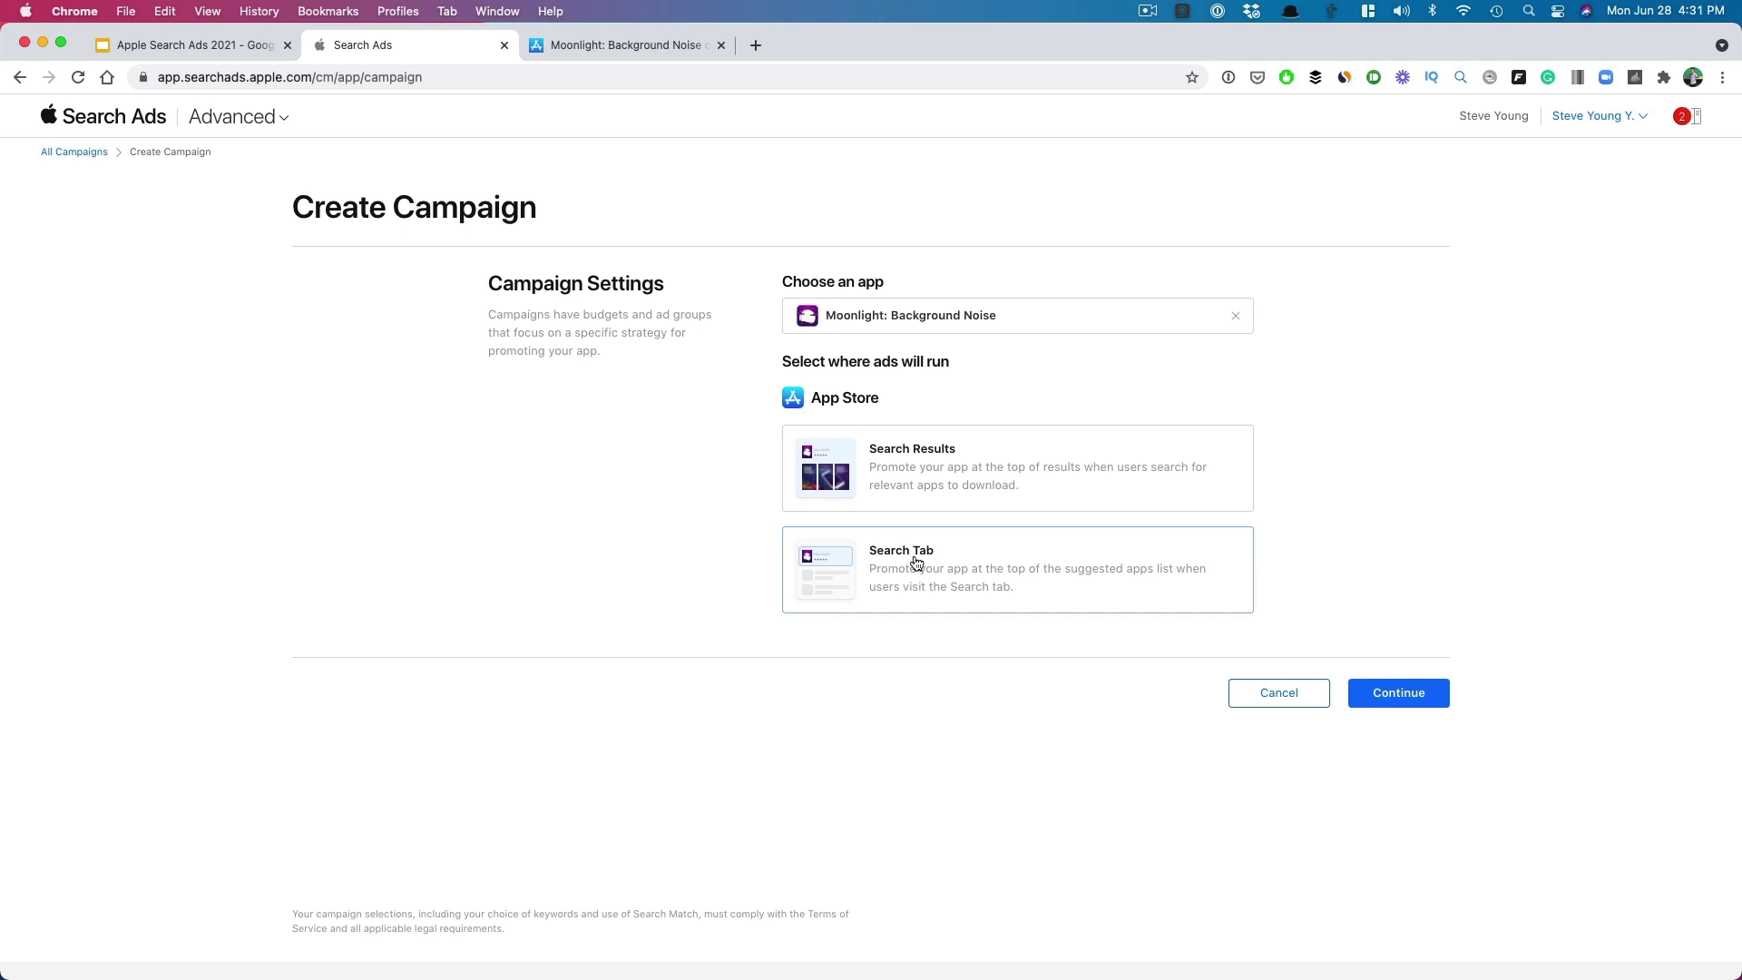
# Step: Choose Search Results as the ad placement and United States as the campaign's country, and continue to the detailed settings
pyautogui.click(921, 490)
pyautogui.click(974, 482)
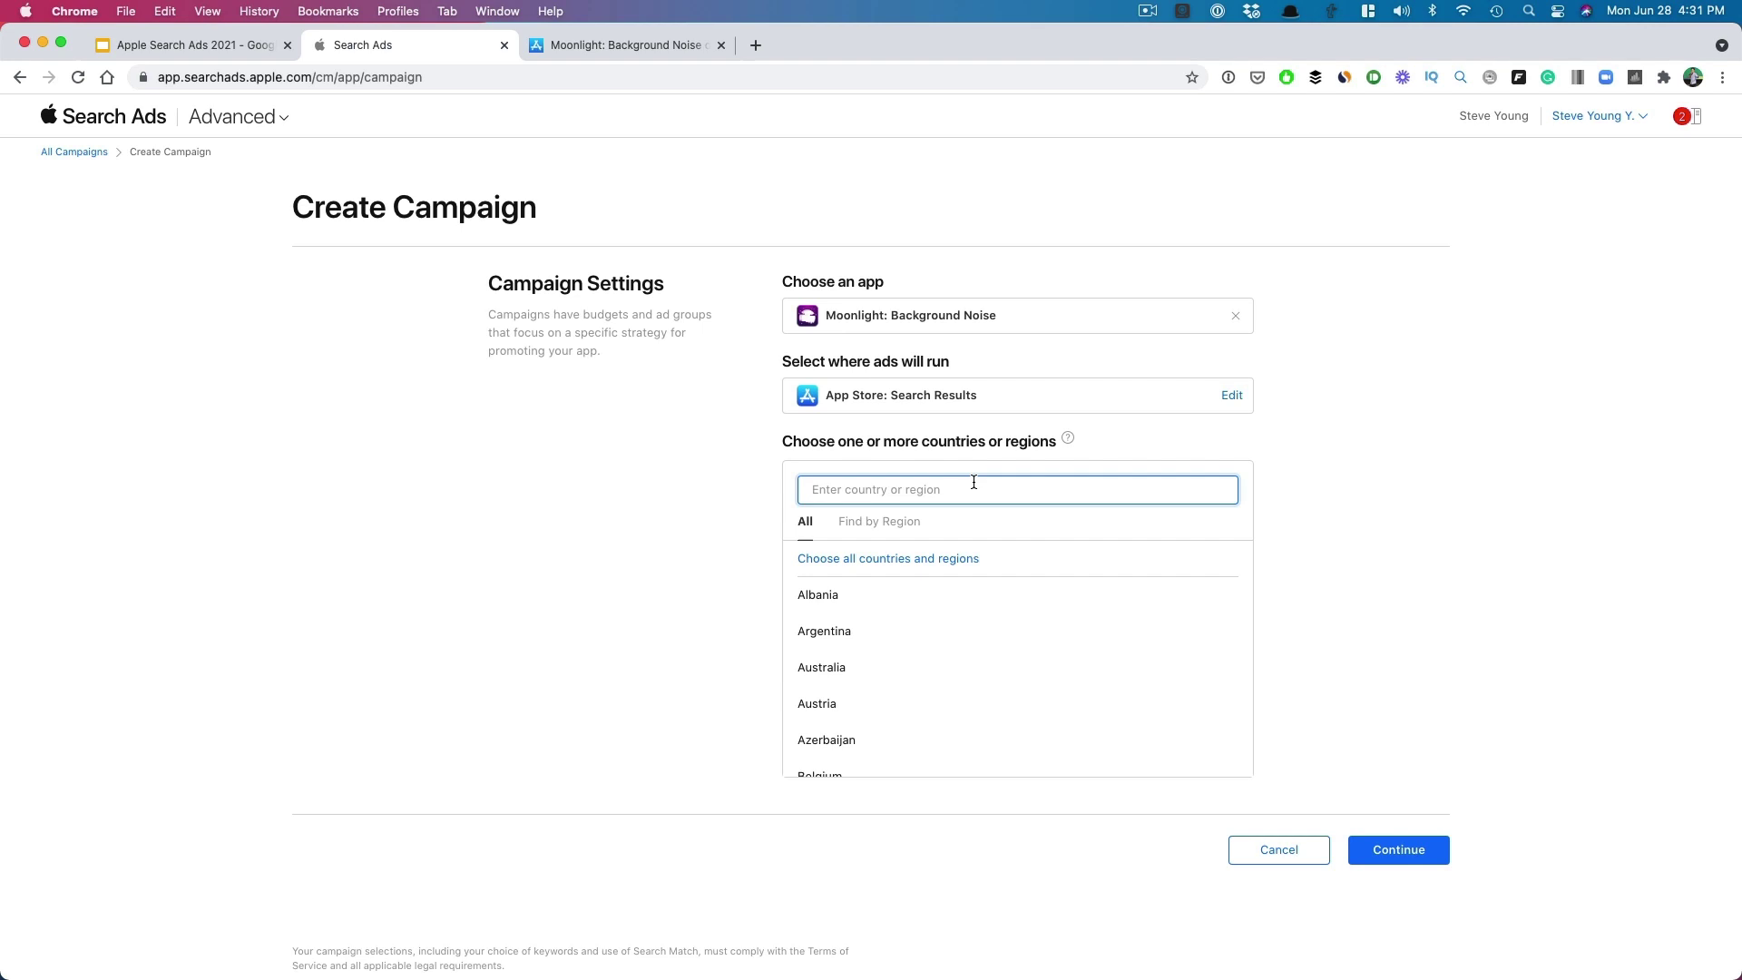
pyautogui.write('uni')
pyautogui.click(935, 662)
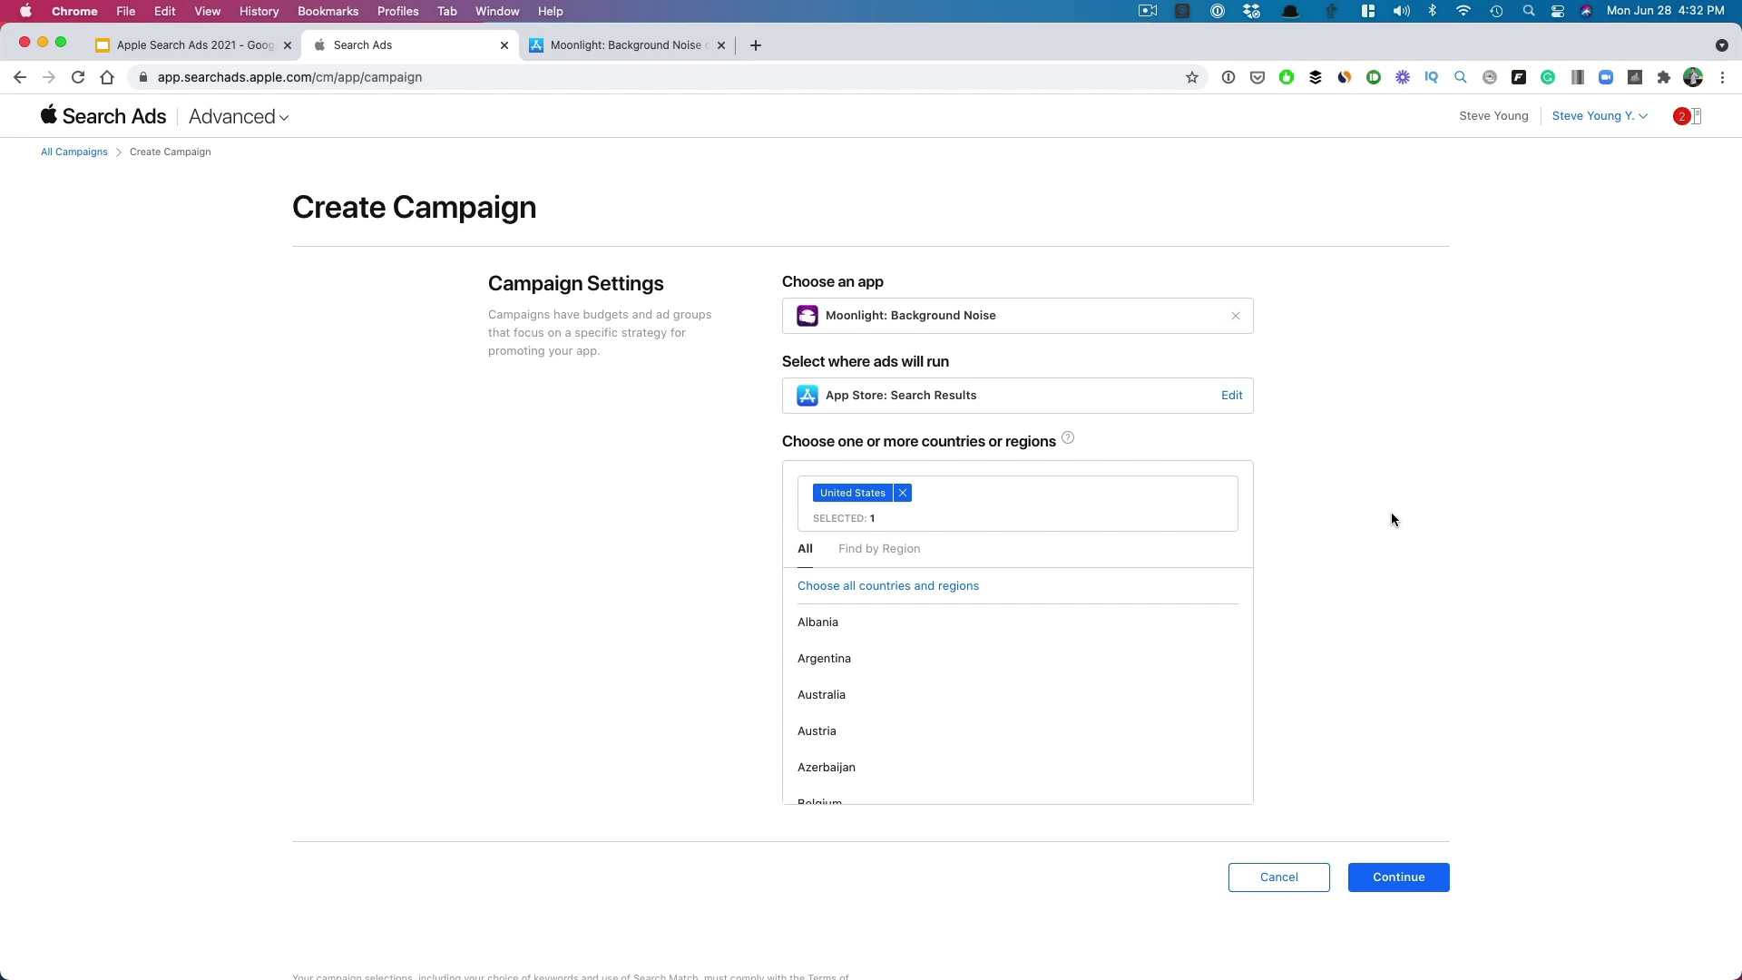
pyautogui.click(1408, 876)
# Step: Name the campaign "exact / us" and set its budget to $50,000 and daily cap to $30
pyautogui.click(917, 478)
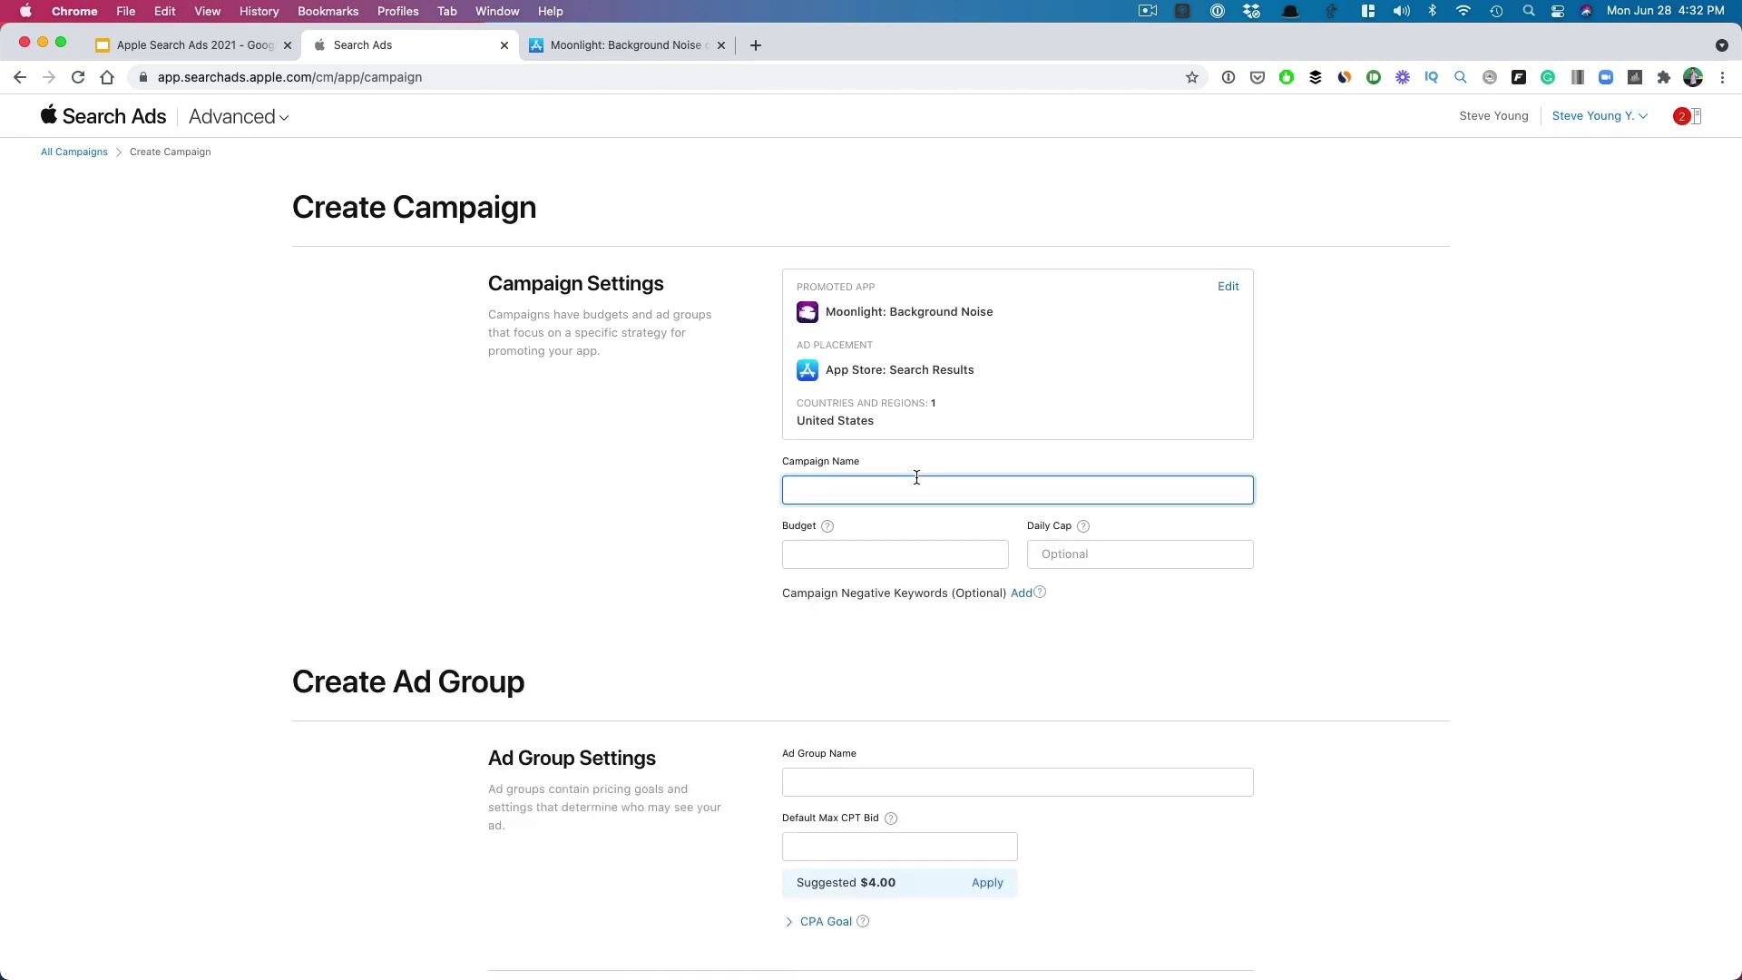
pyautogui.write('exact / us')
pyautogui.press('Tab')
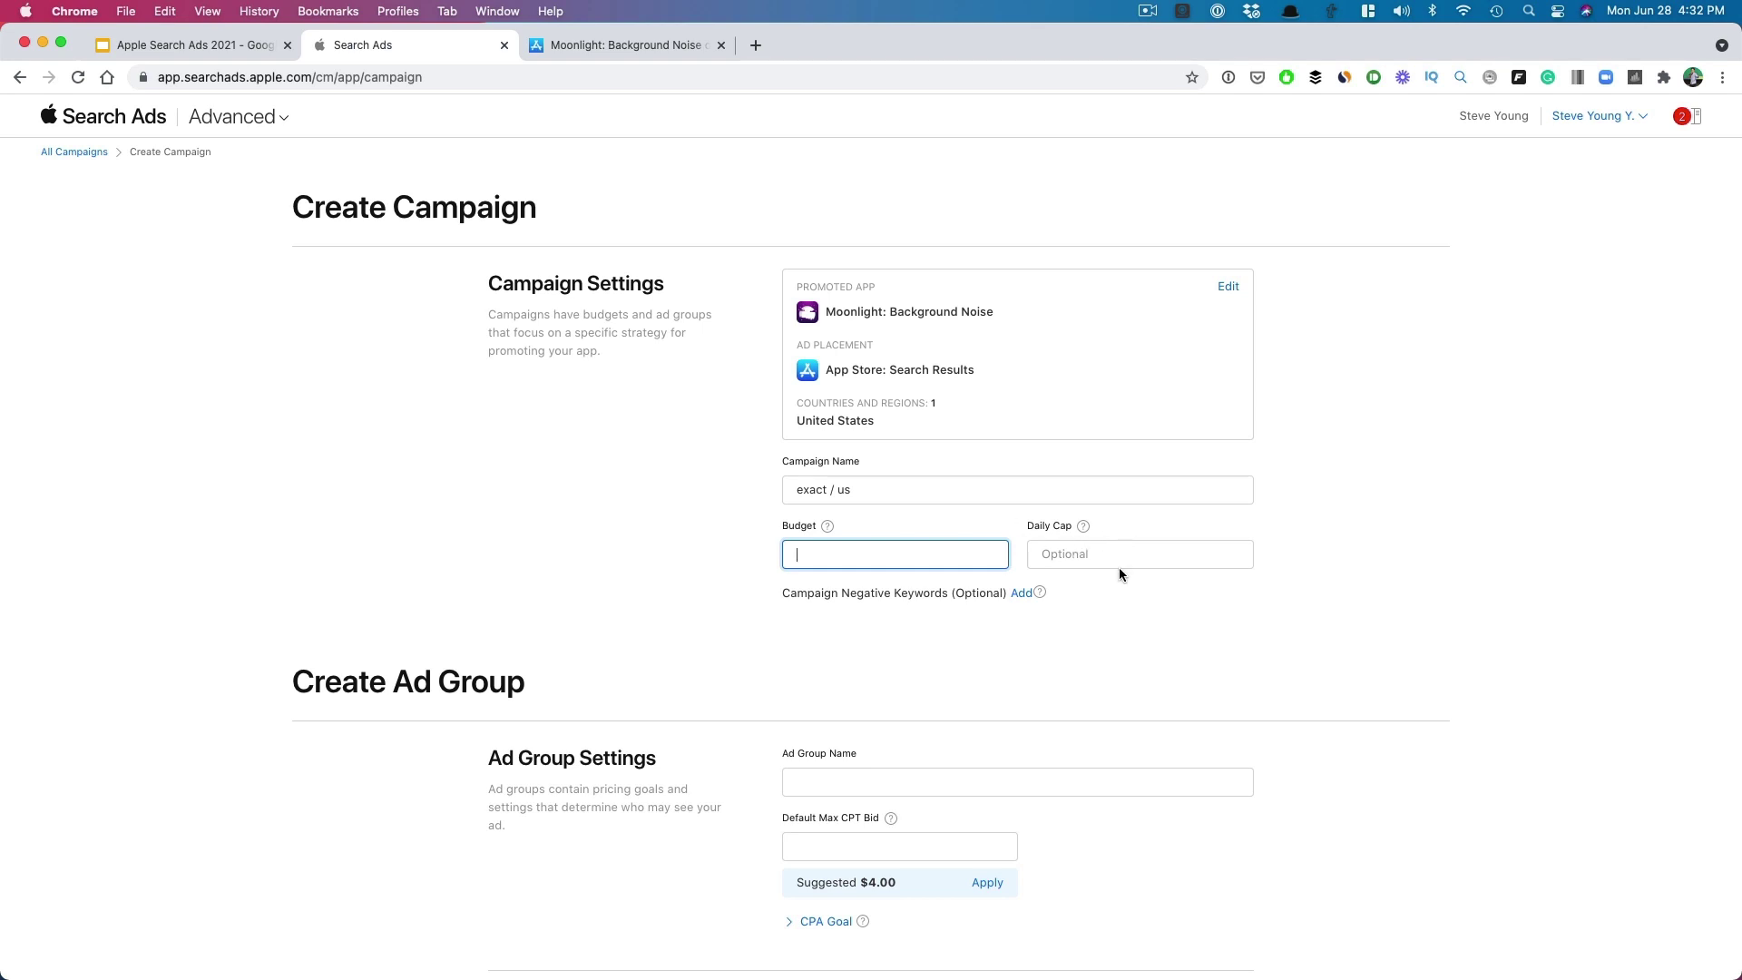
pyautogui.write('500000')
pyautogui.press('Tab')
pyautogui.press('Tab')
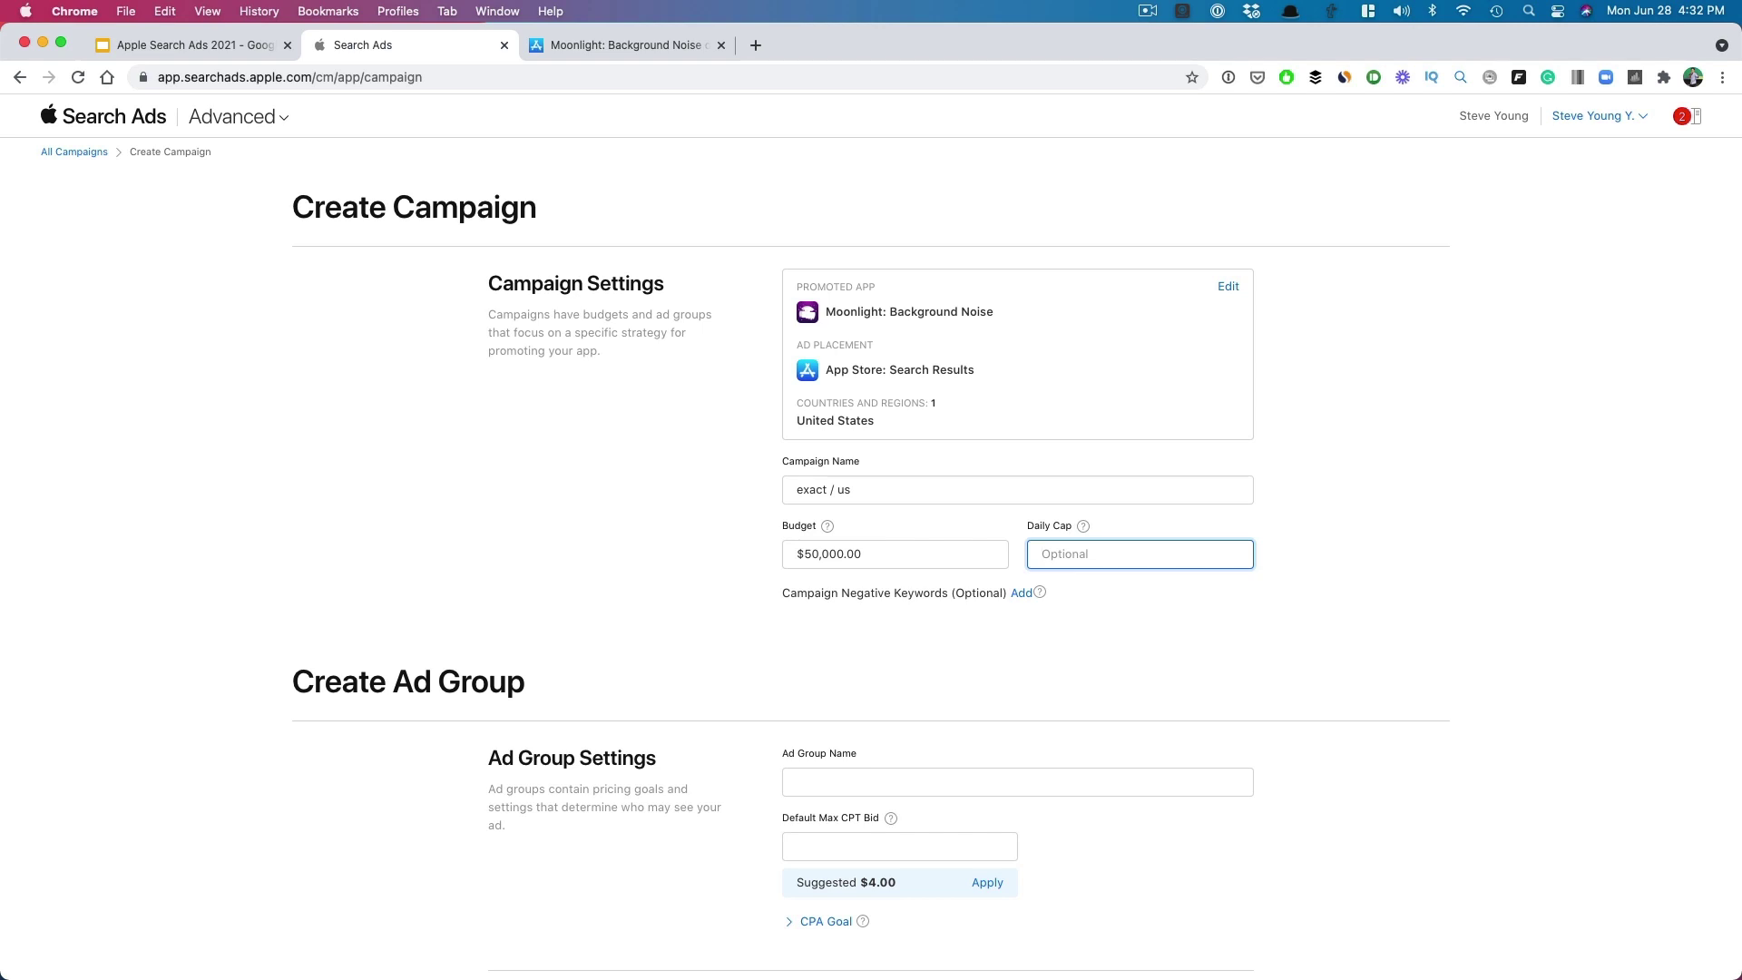
pyautogui.write('30')
# Step: Change the campaign budget to $10,000
pyautogui.click(913, 550)
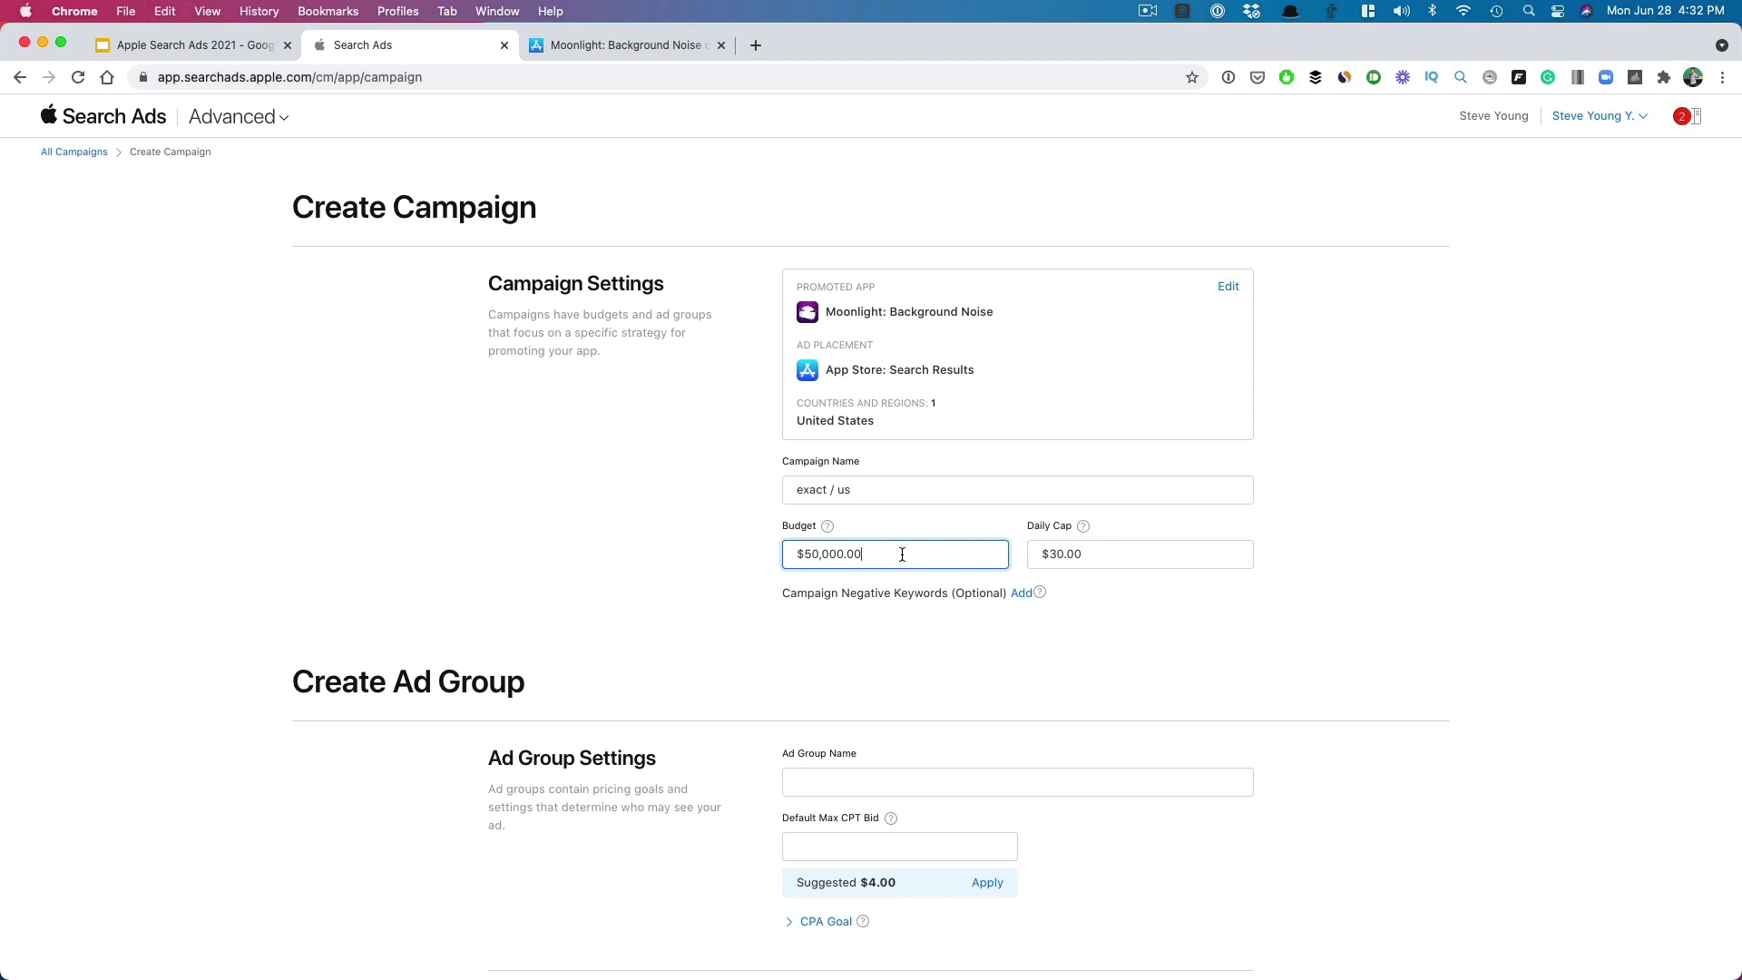
pyautogui.press('cmd+a')
pyautogui.write('1000')
pyautogui.press('Tab')
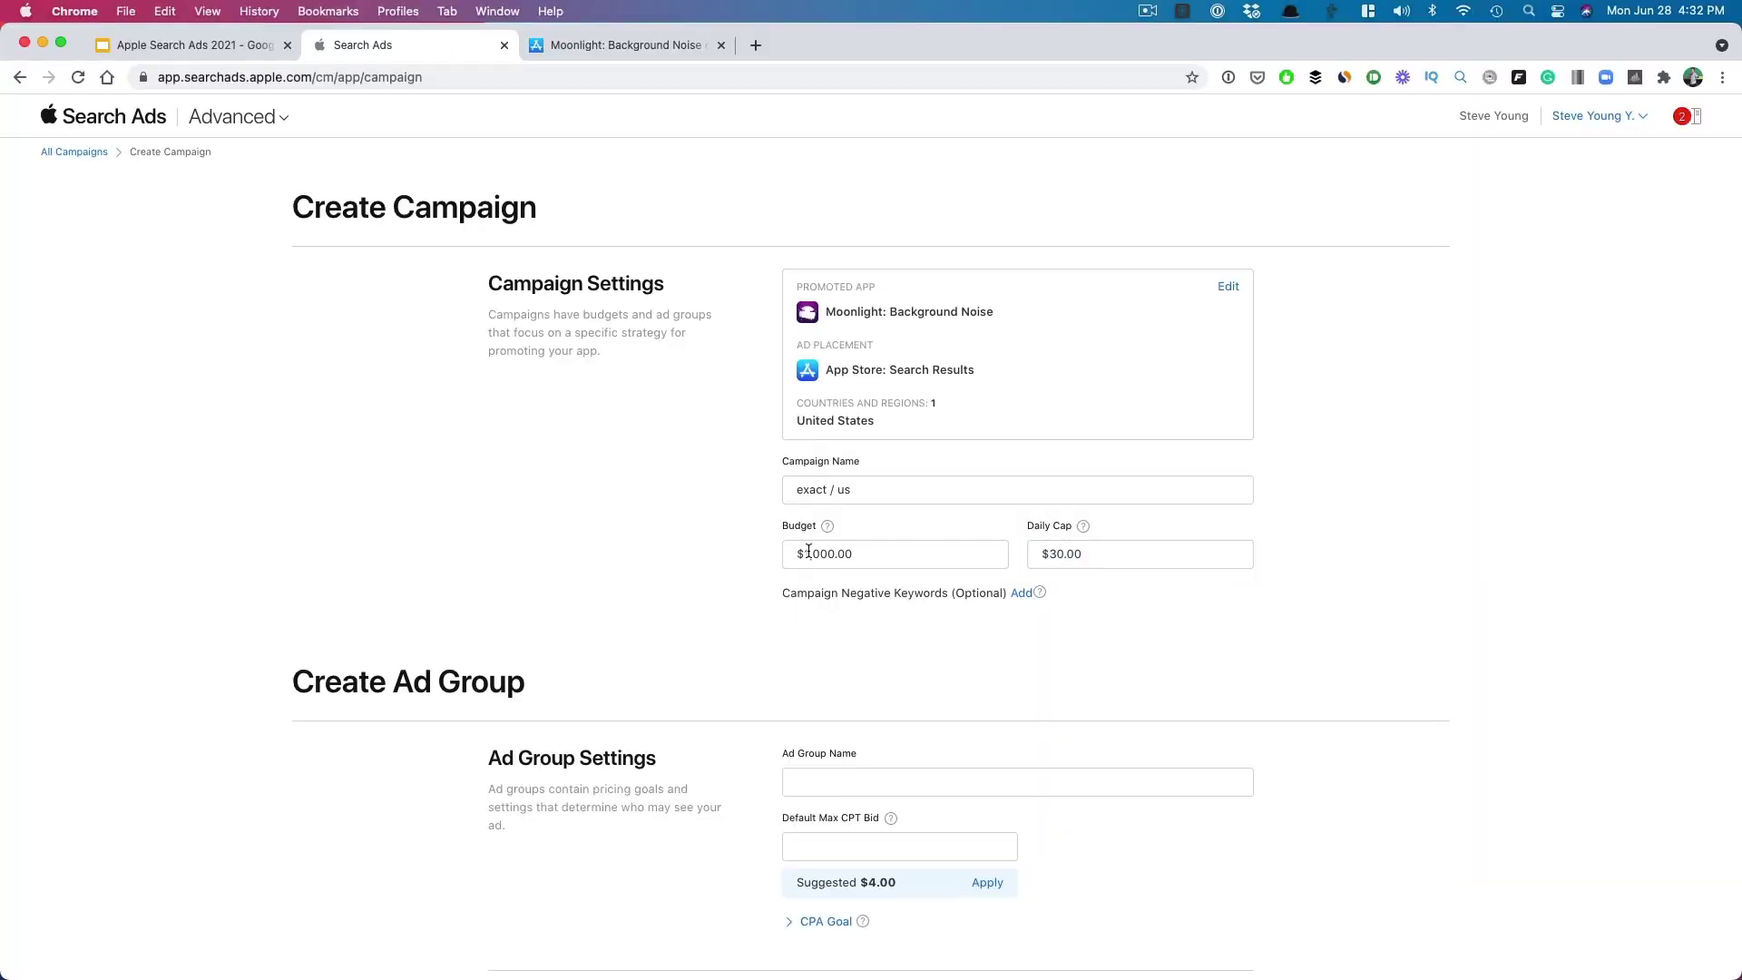
pyautogui.write('10')
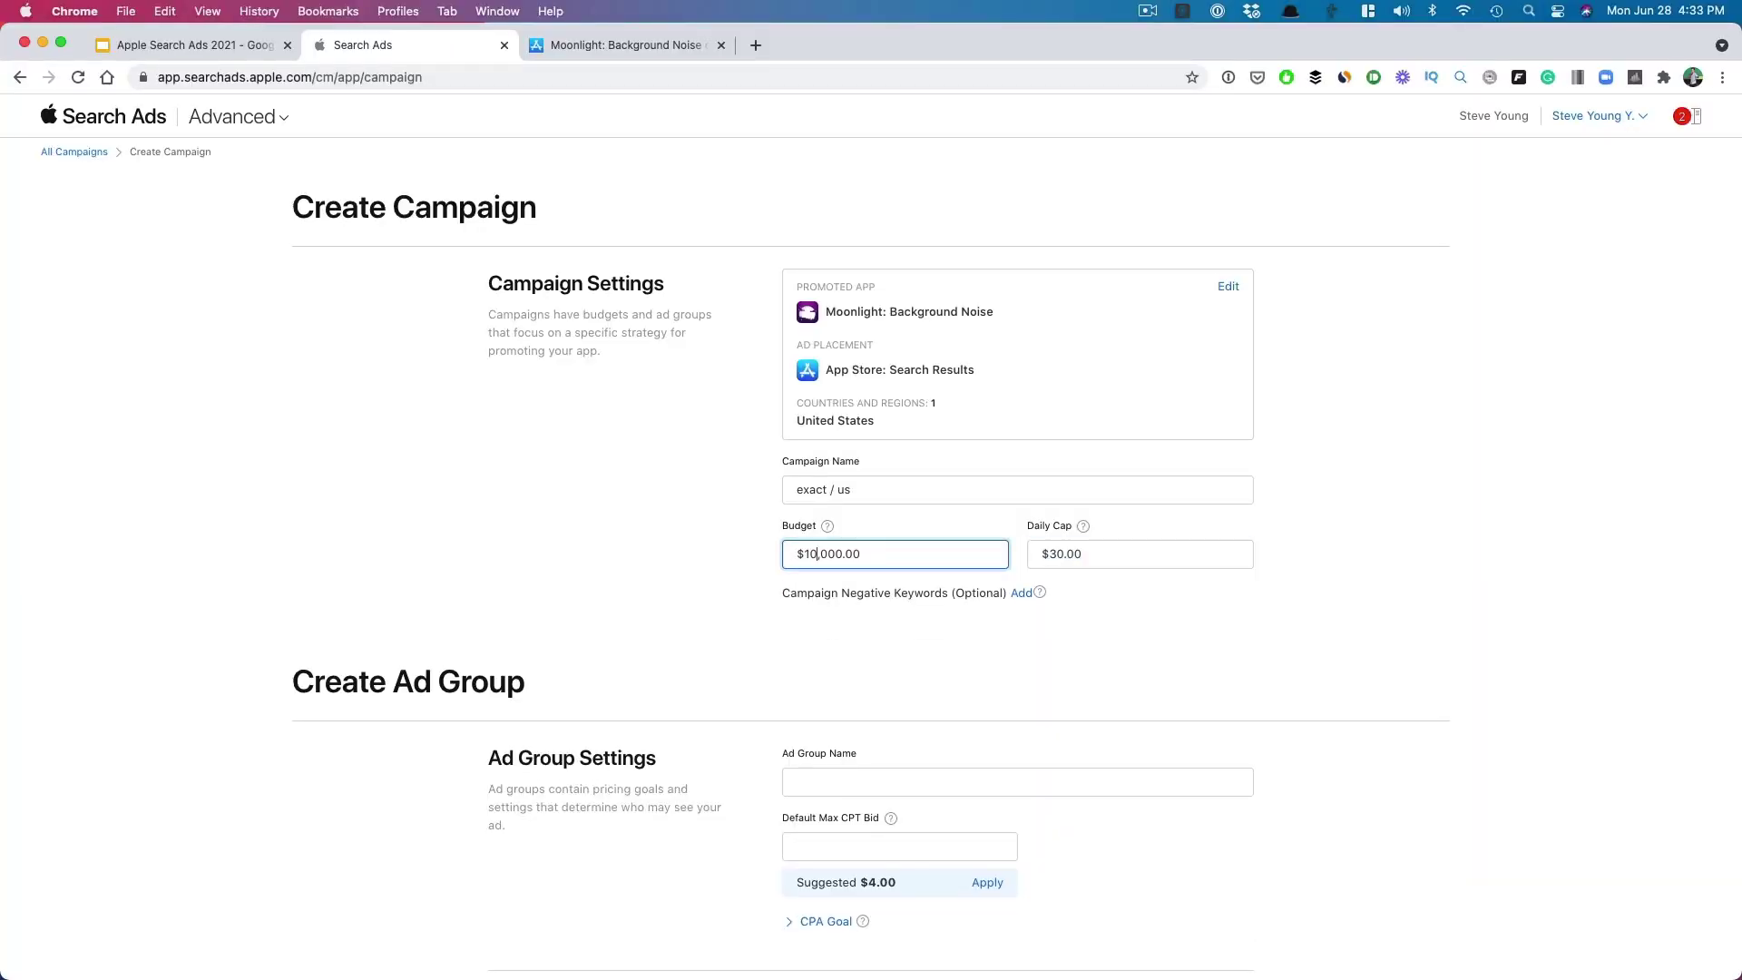
# Step: Copy the campaign name "exact / us" into the ad group name
pyautogui.click(980, 786)
pyautogui.scroll(-5, 980, 786)
pyautogui.scroll(5, 914, 390)
pyautogui.tripleClick(911, 481)
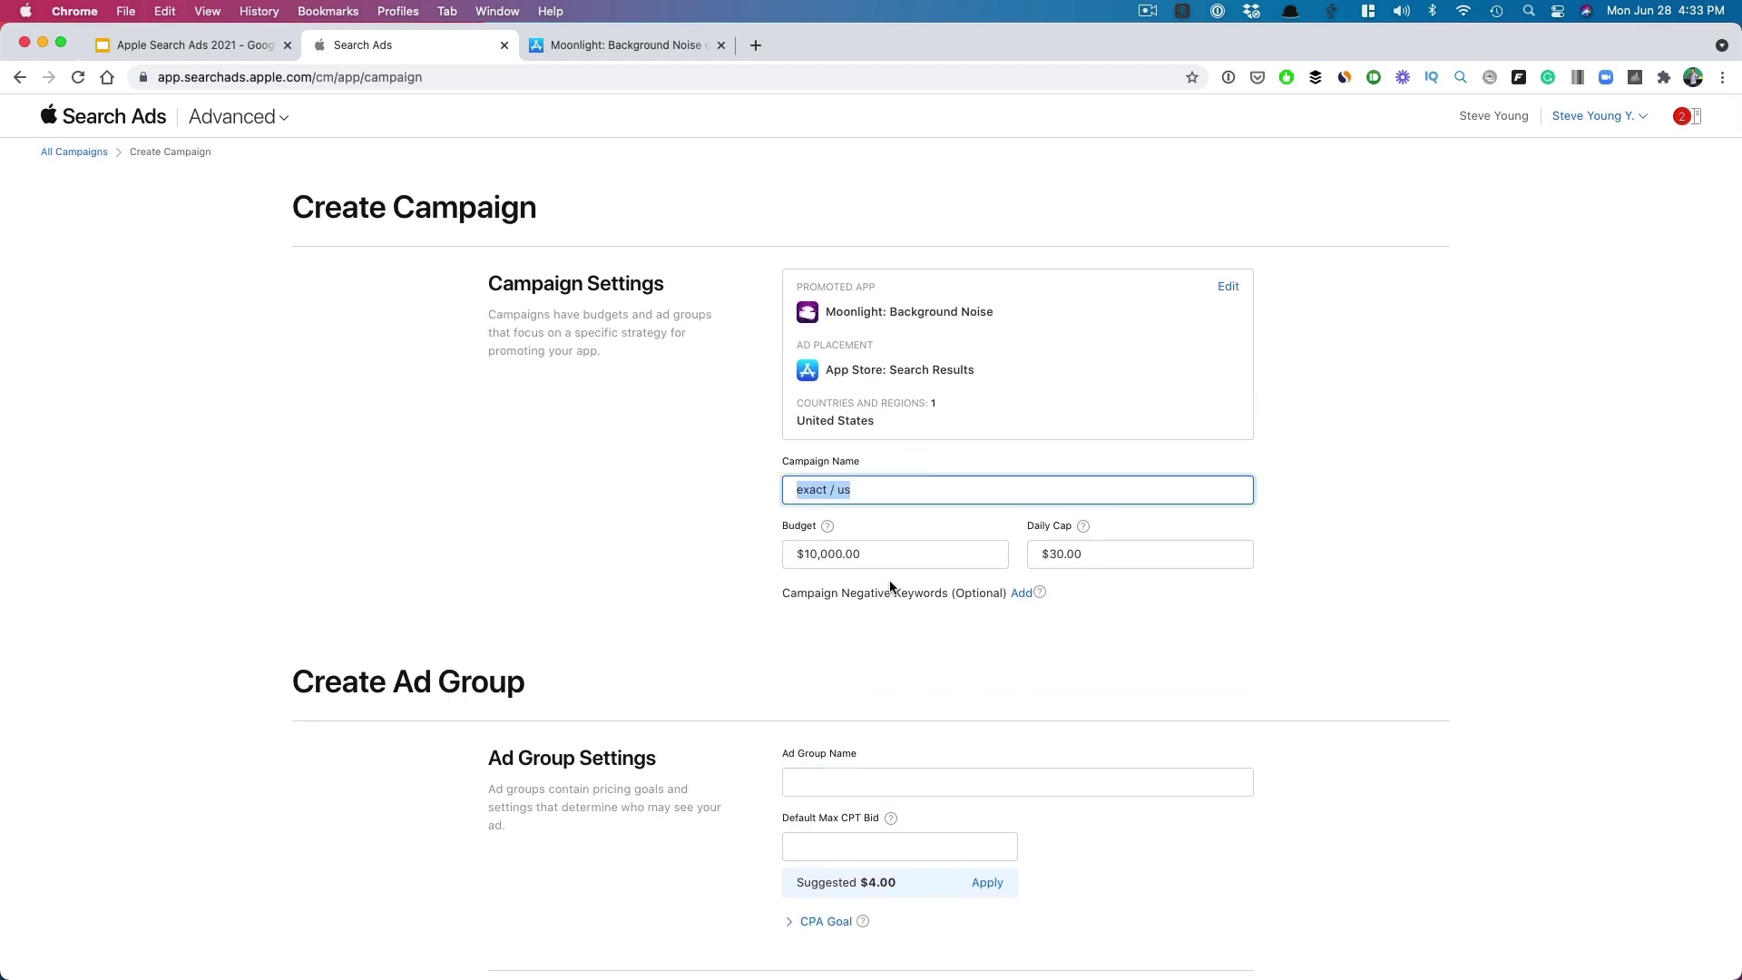
pyautogui.press('super+c')
pyautogui.click(914, 774)
pyautogui.press('super+v')
pyautogui.scroll(-3, 814, 509)
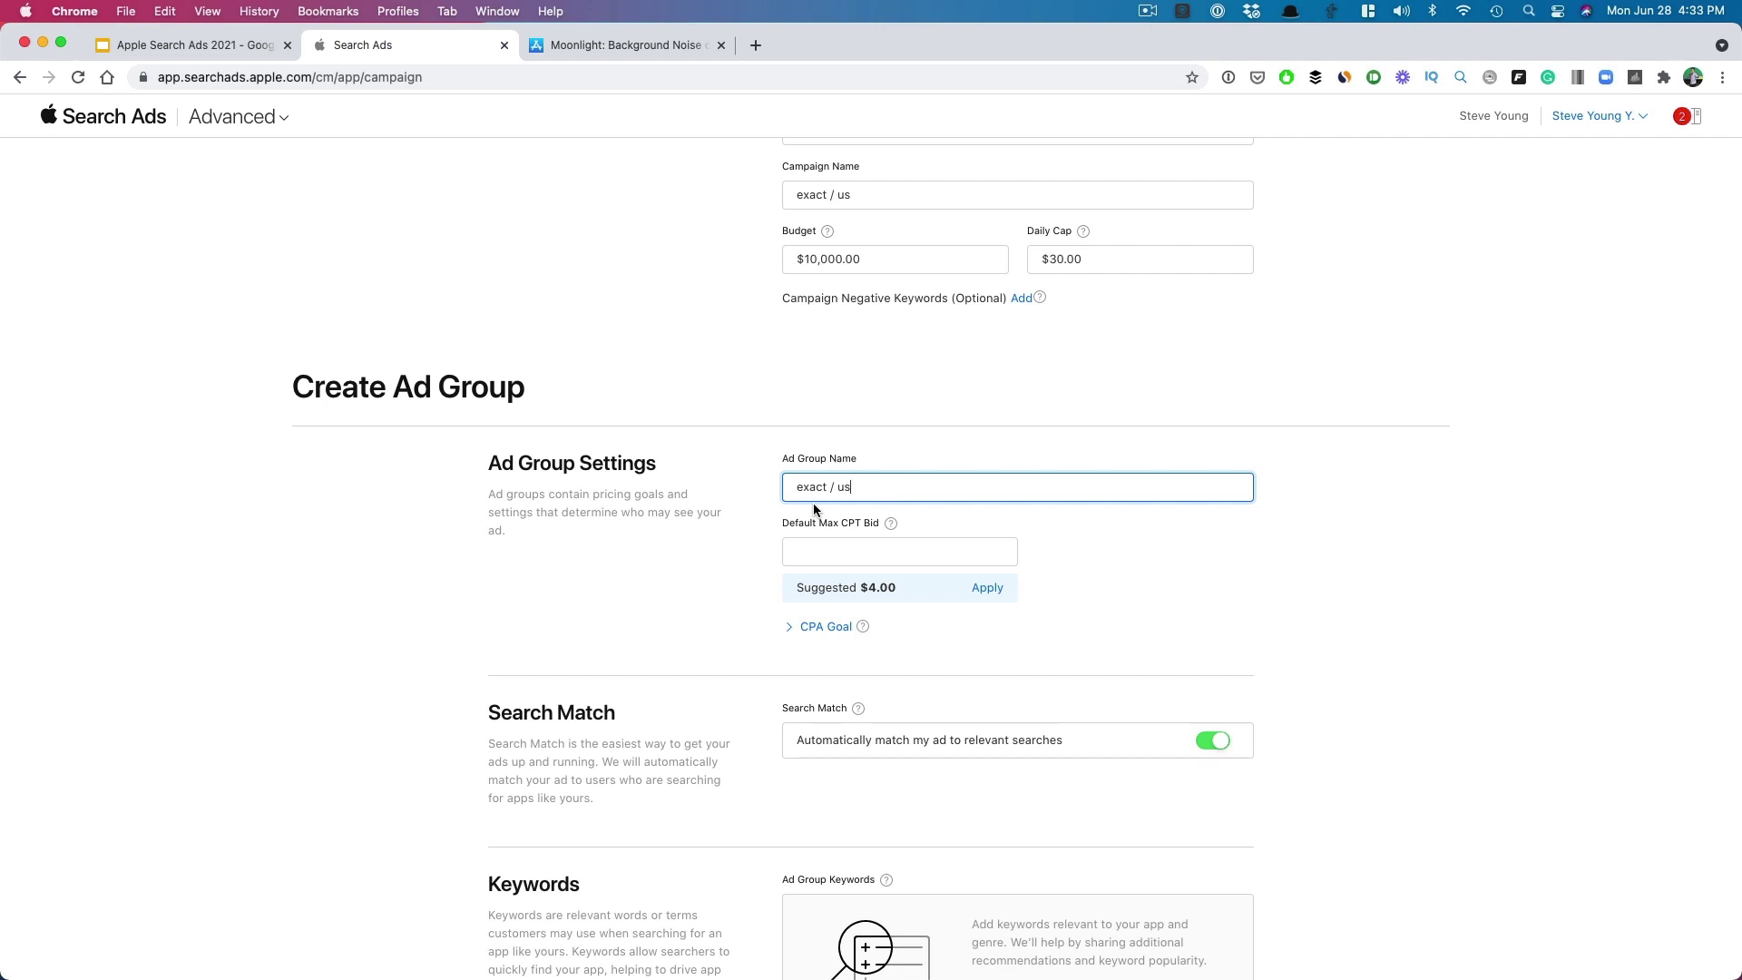
# Step: Set the ad group's default max CPT bid to $0.60 and turn off Search Match
pyautogui.click(892, 552)
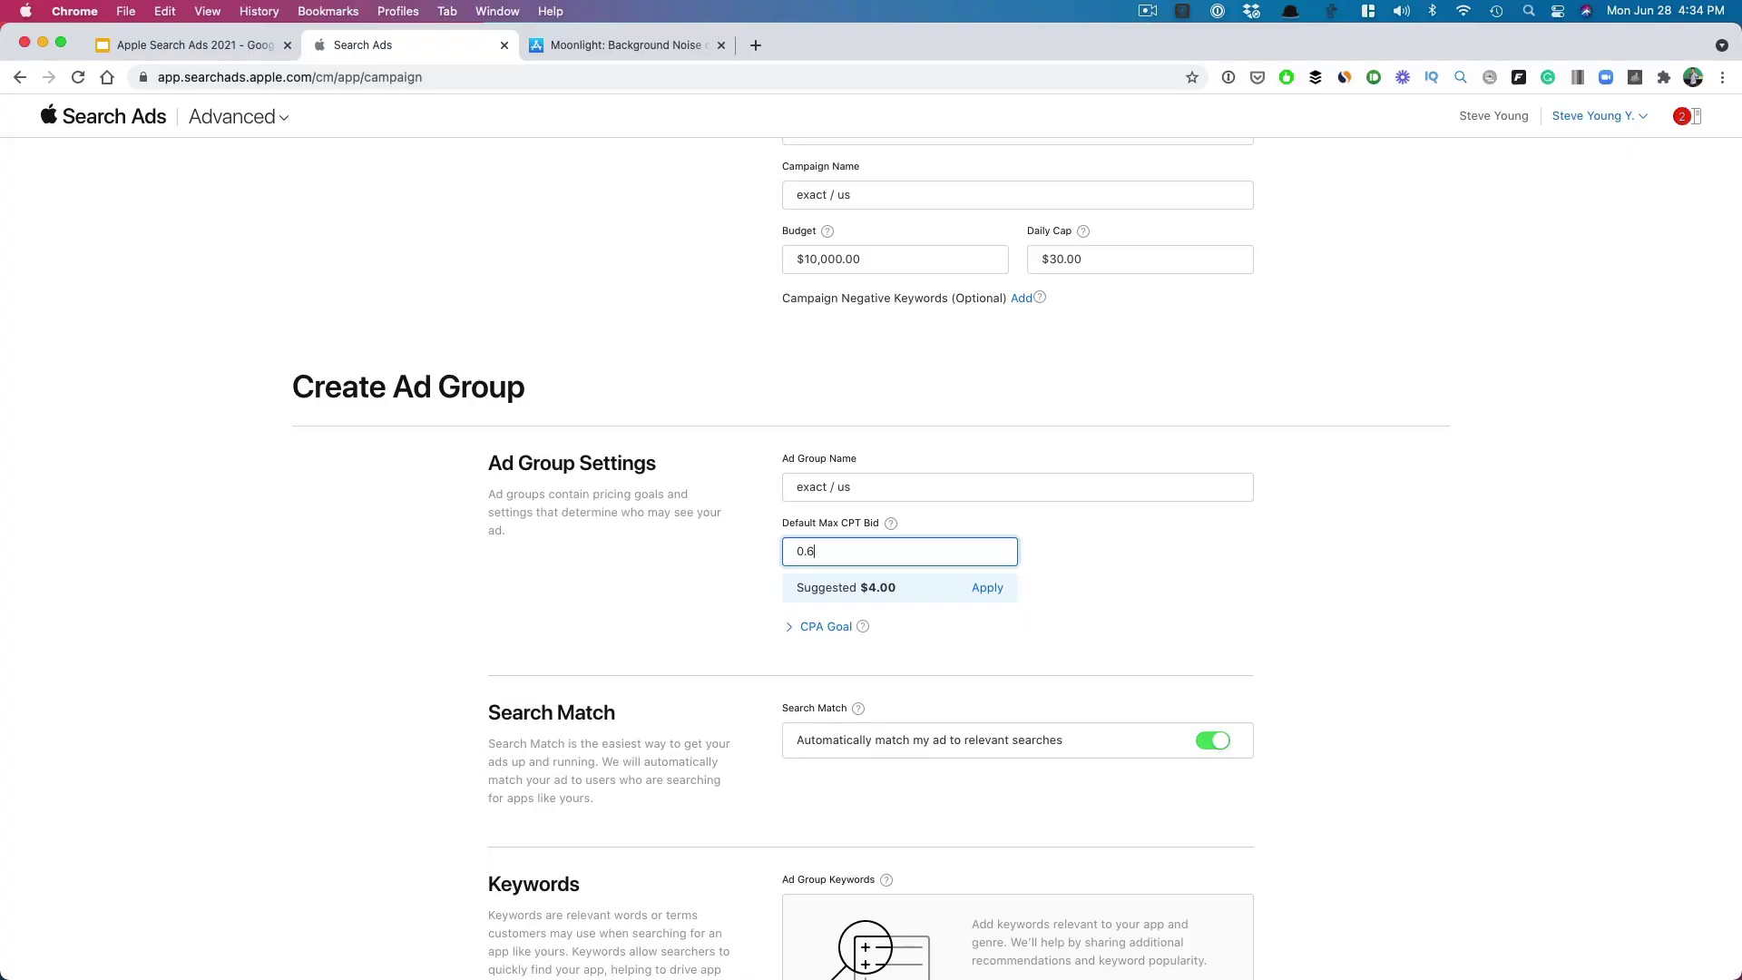
pyautogui.click(971, 624)
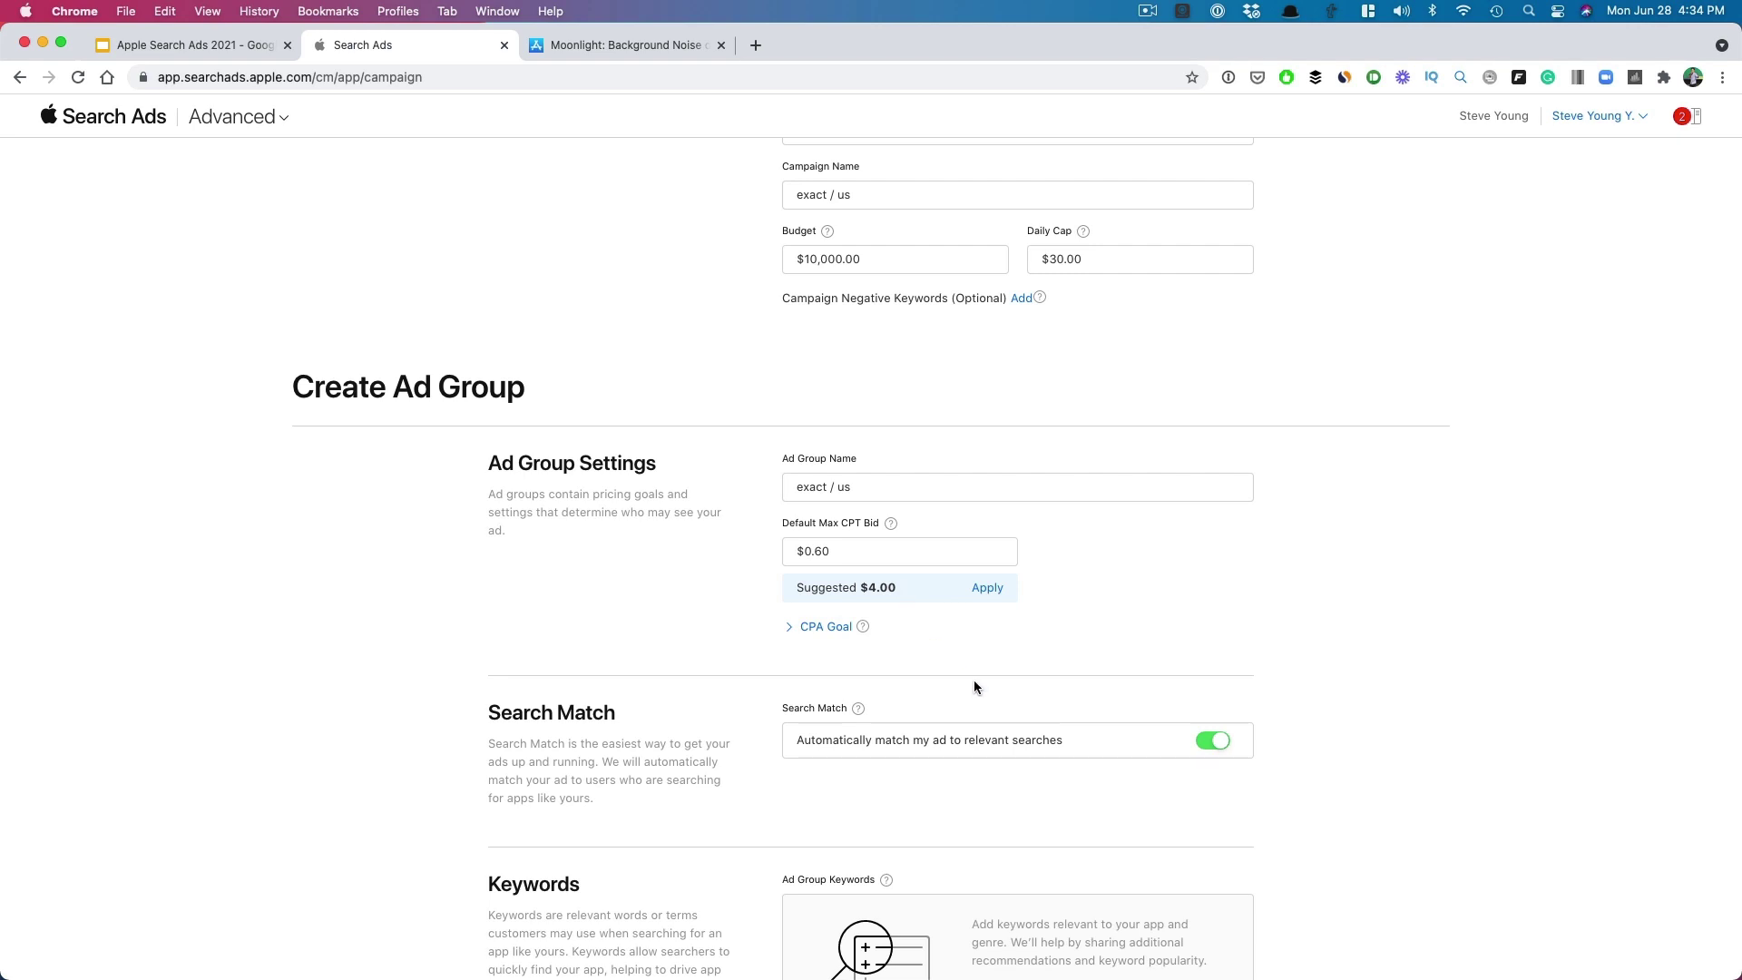
pyautogui.scroll(-5, 973, 686)
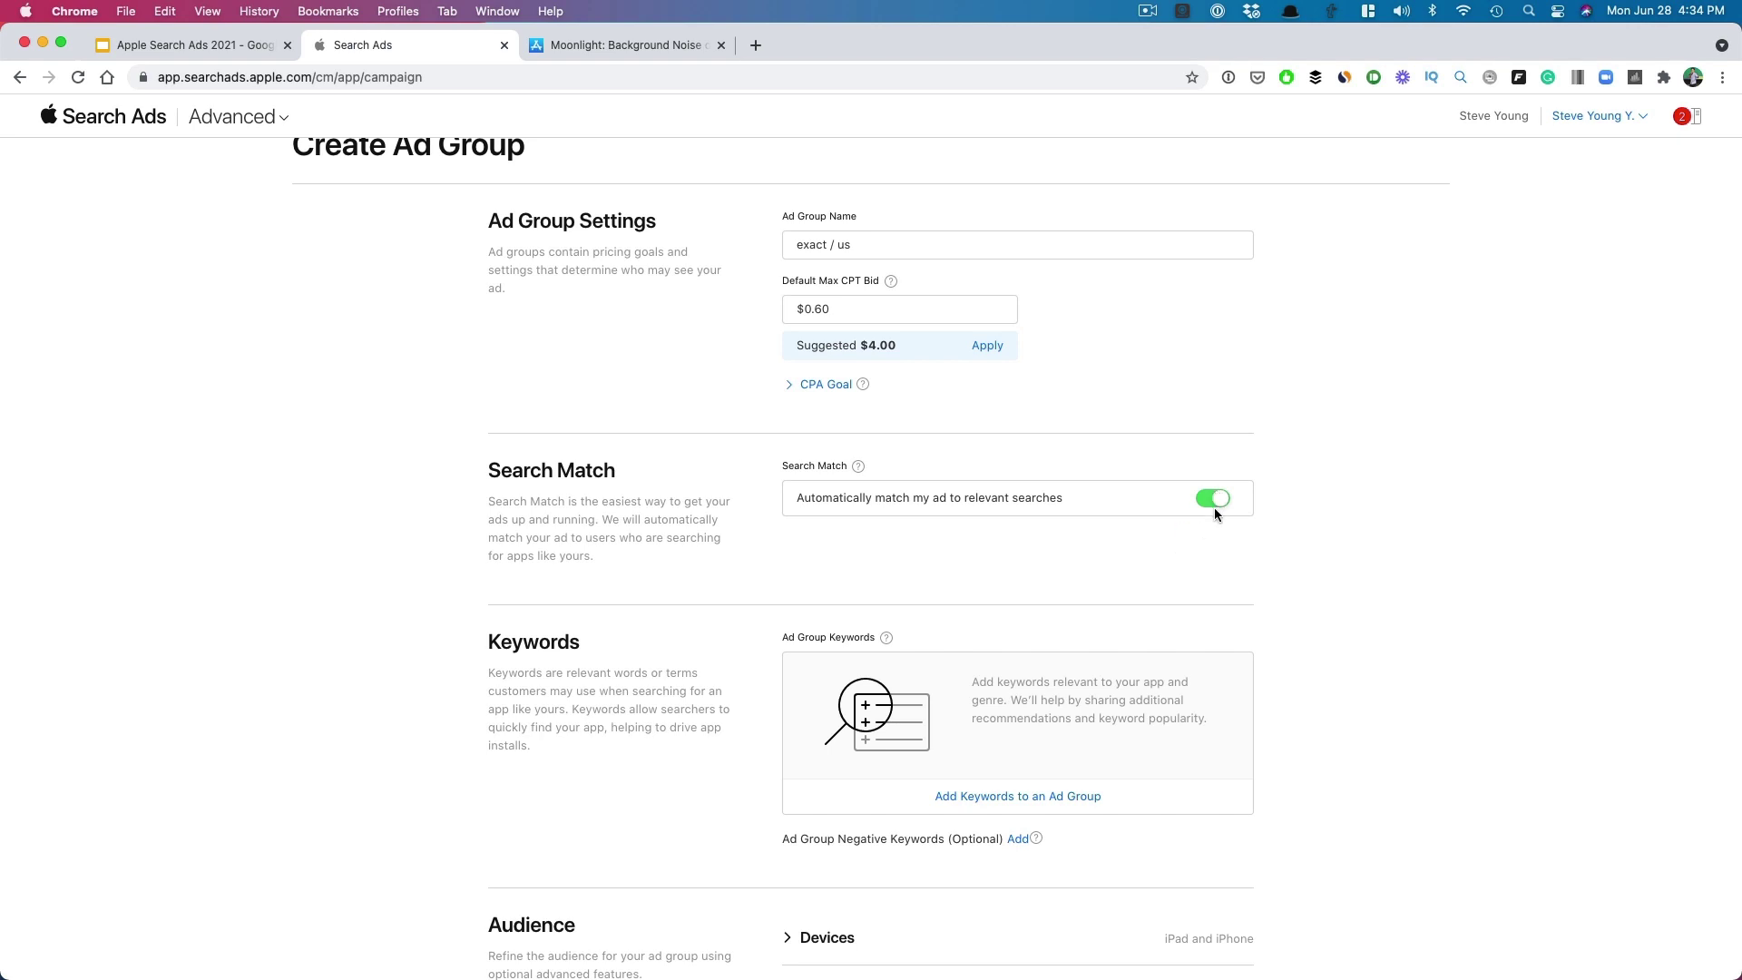
pyautogui.click(1215, 498)
# Step: Open the keyword selection for the ad group and check the app's title and subtitle on its App Store page
pyautogui.scroll(-4, 998, 685)
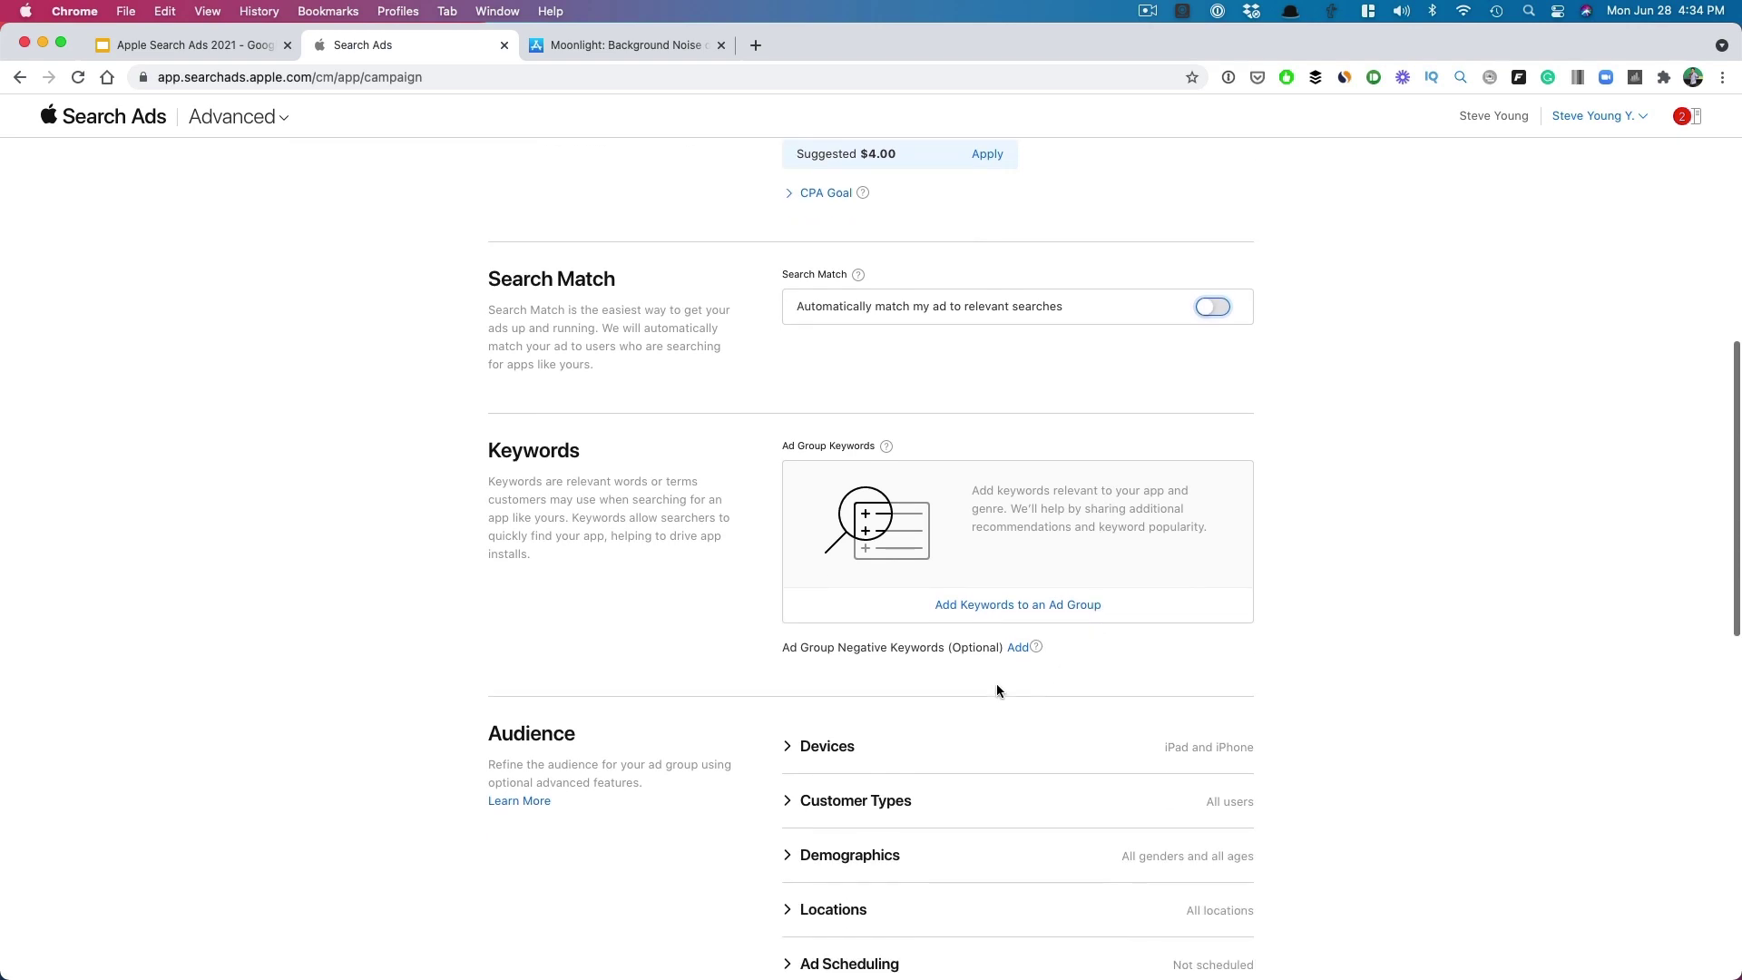
pyautogui.click(1040, 605)
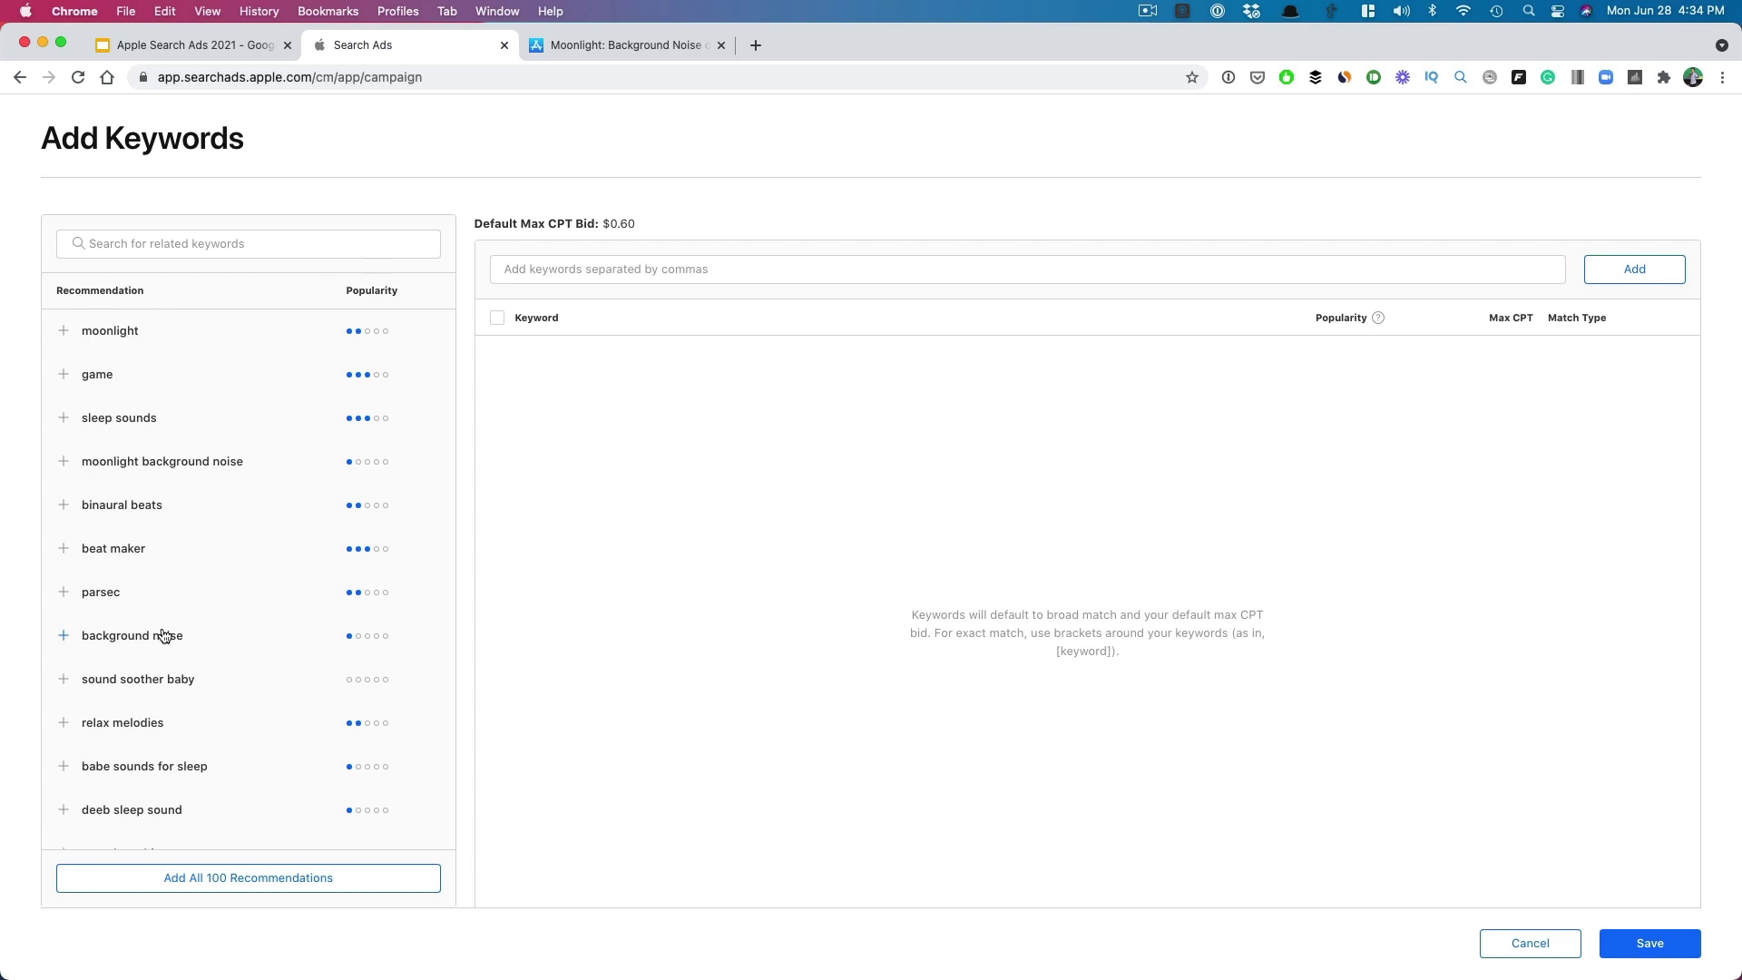
pyautogui.click(634, 46)
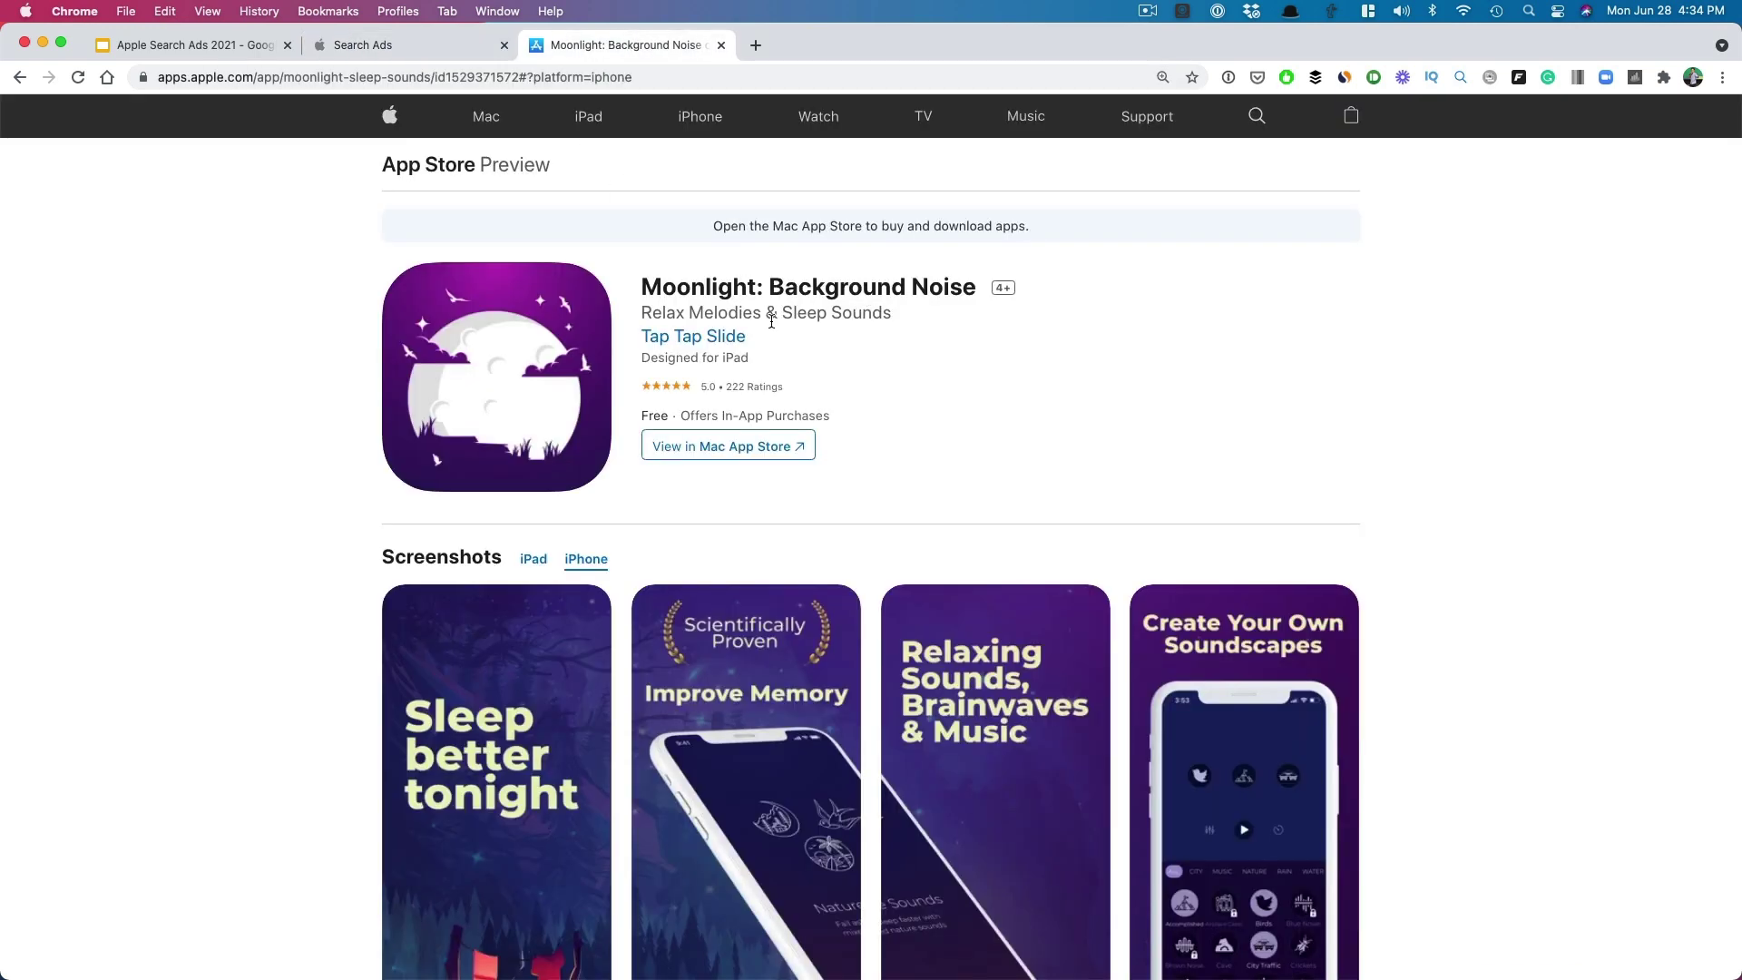
pyautogui.click(473, 44)
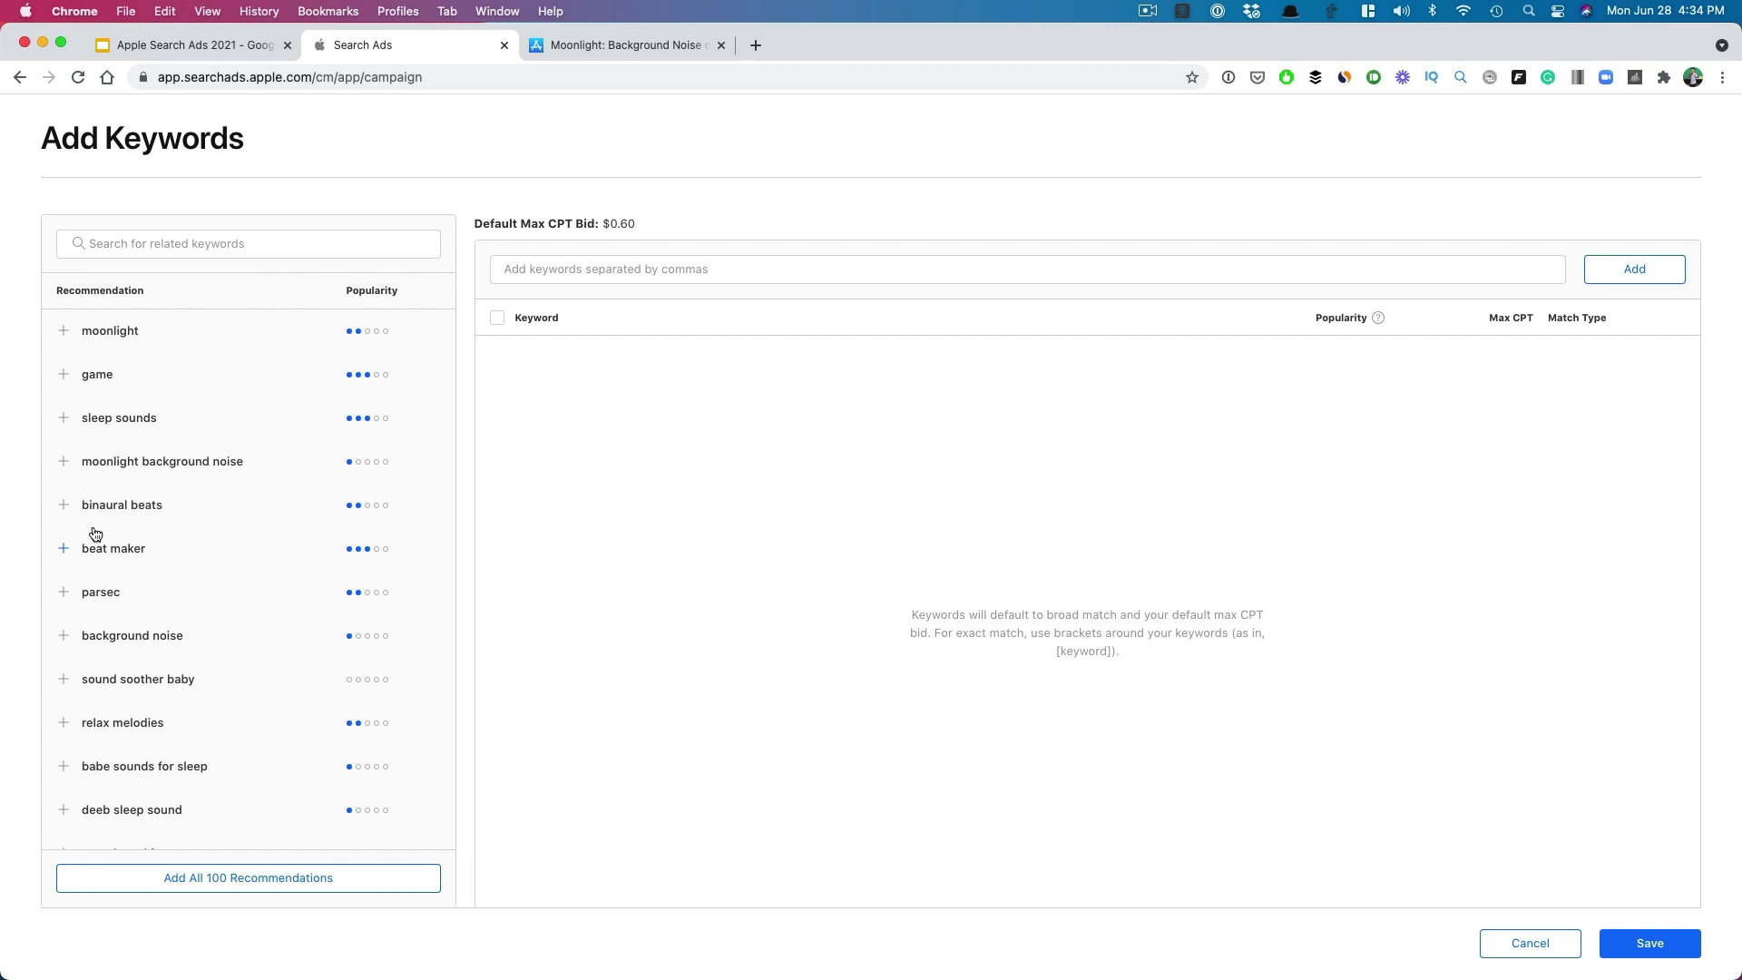
# Step: Add the recommended keywords background noise, relax melodies, sound machine and sleep sounds to the ad group
pyautogui.click(64, 636)
pyautogui.click(63, 680)
pyautogui.click(64, 768)
pyautogui.scroll(-3, 81, 690)
pyautogui.scroll(4, 363, 558)
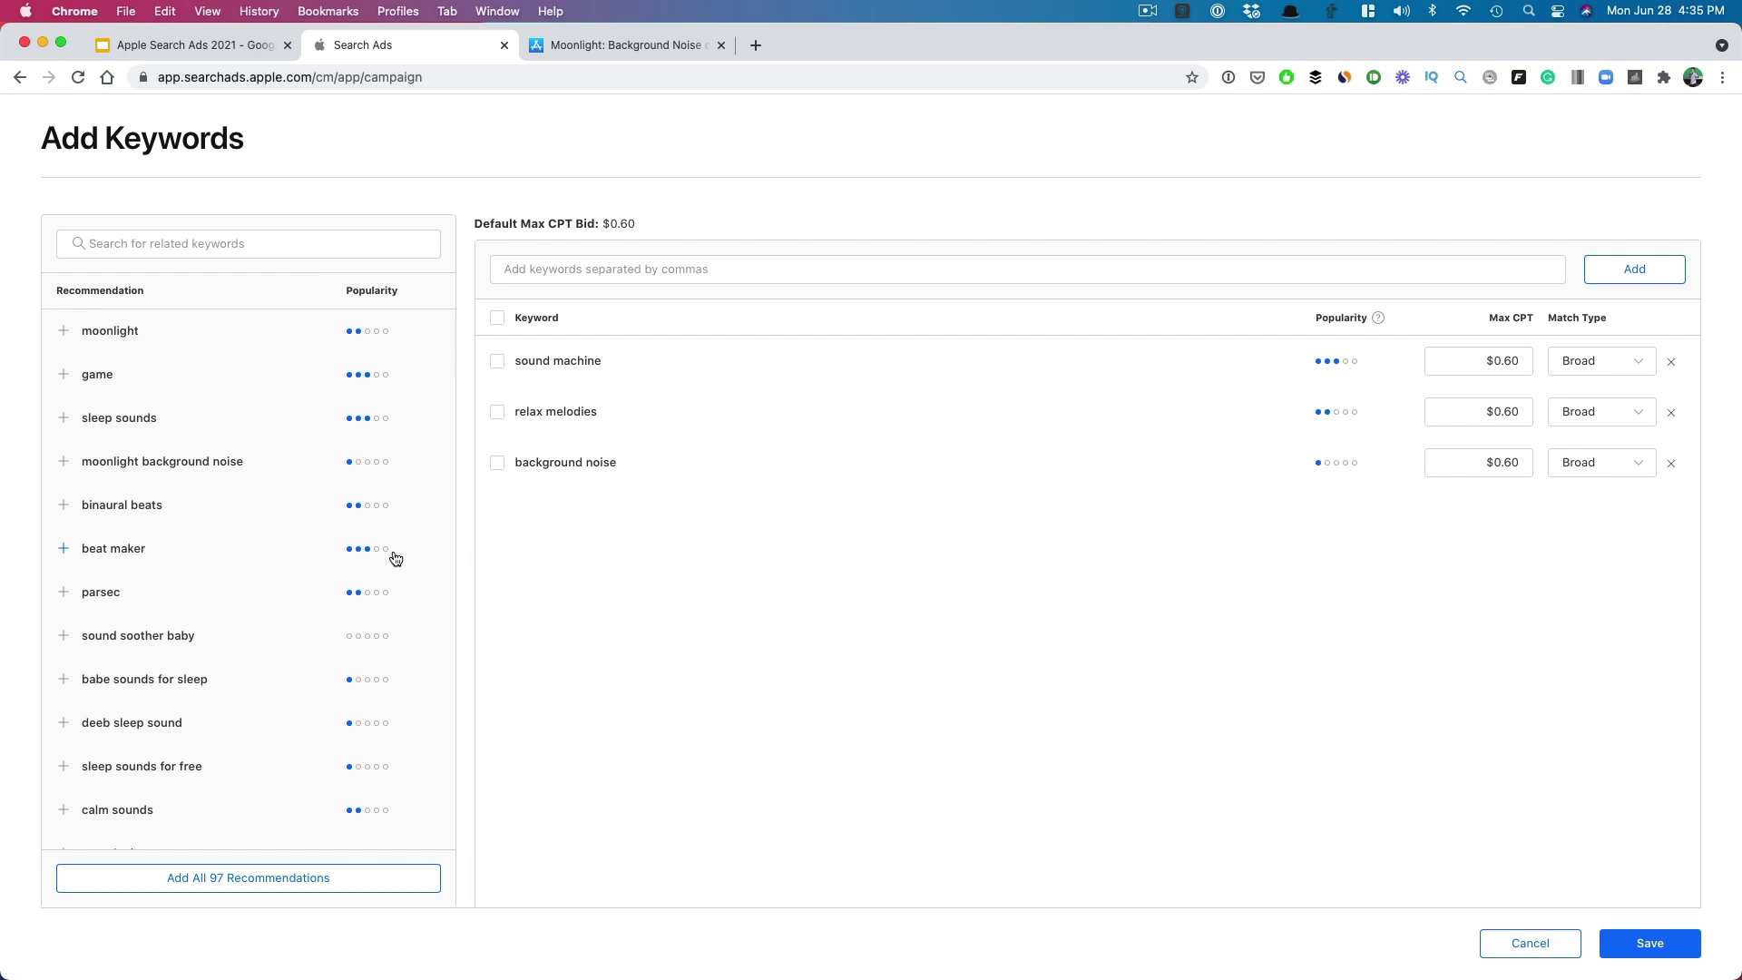
pyautogui.click(64, 417)
# Step: Look through the remaining keyword recommendations and add rain sounds to the ad group
pyautogui.scroll(-2, 124, 466)
pyautogui.scroll(-5, 144, 517)
pyautogui.scroll(-10, 183, 643)
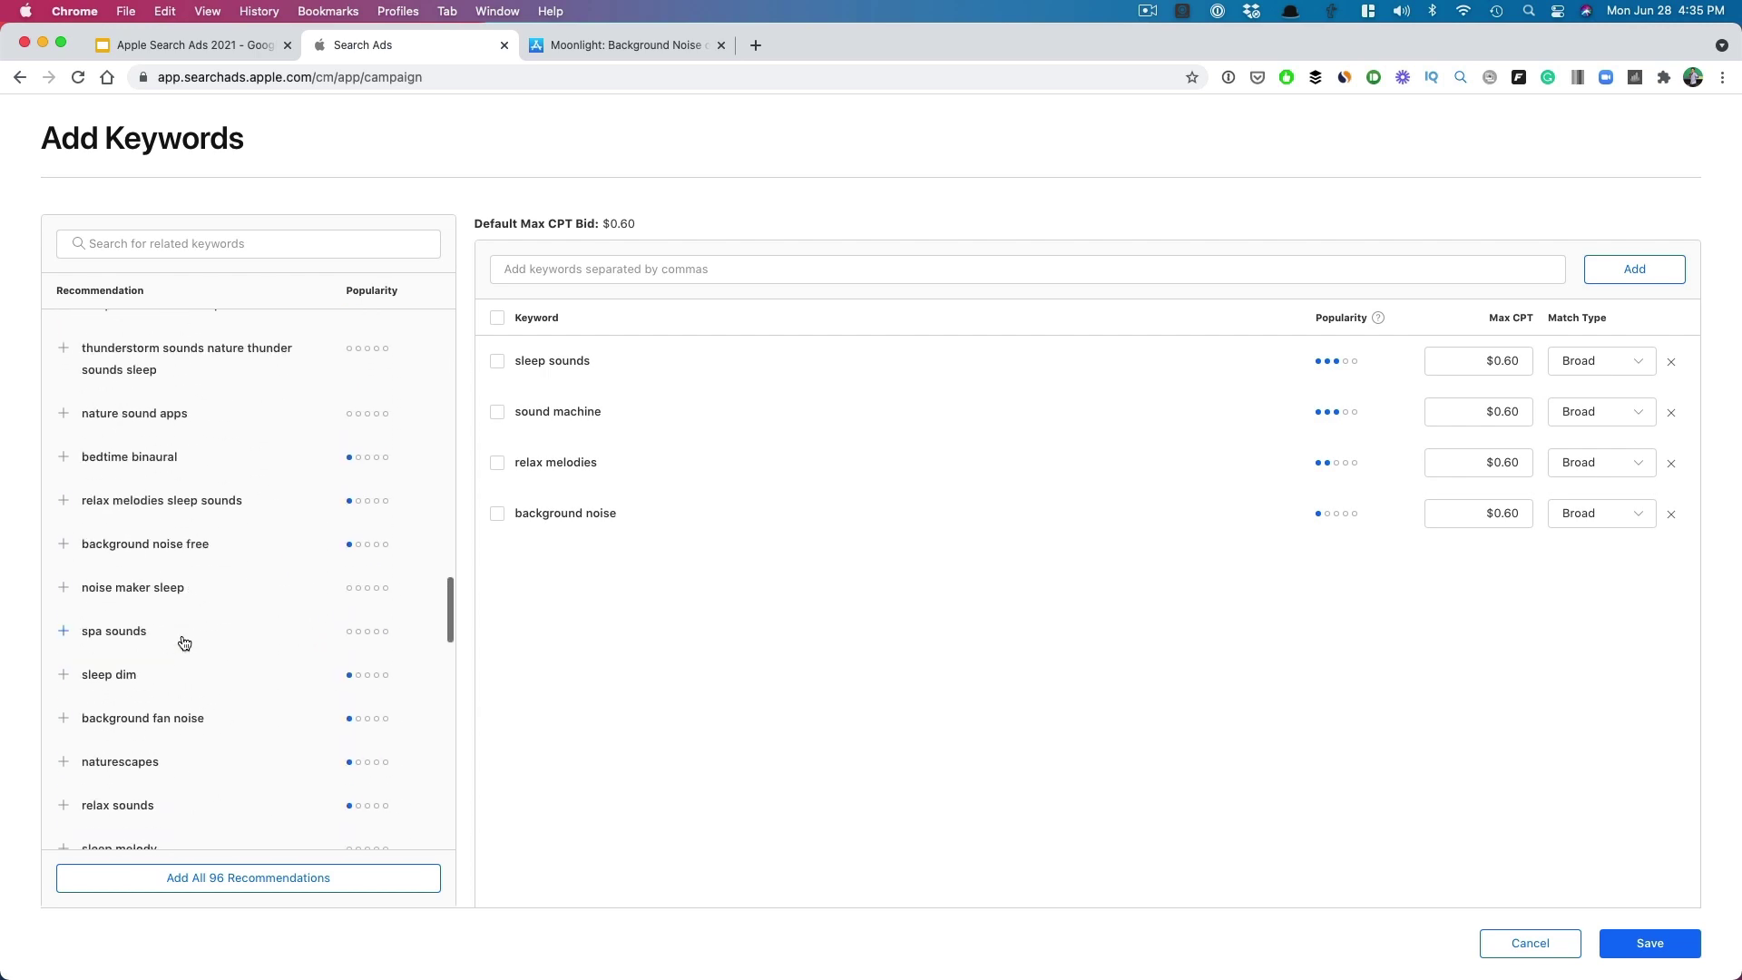
pyautogui.scroll(5, 183, 643)
pyautogui.scroll(-20, 145, 481)
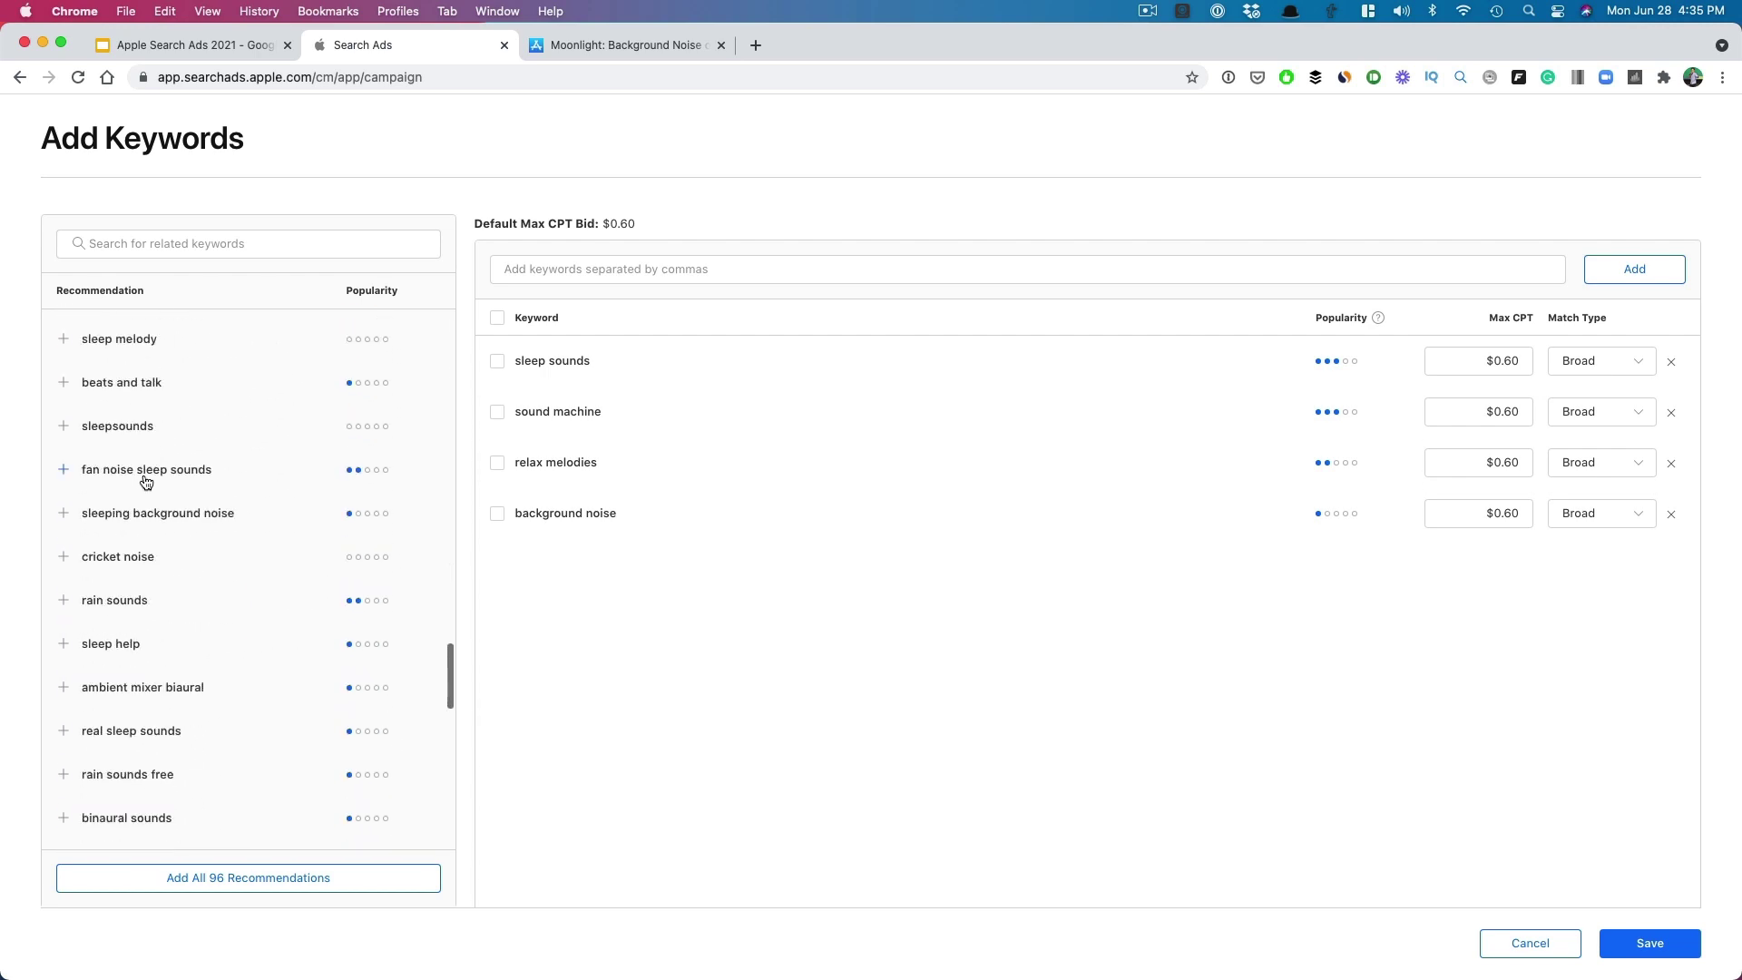
pyautogui.scroll(3, 141, 649)
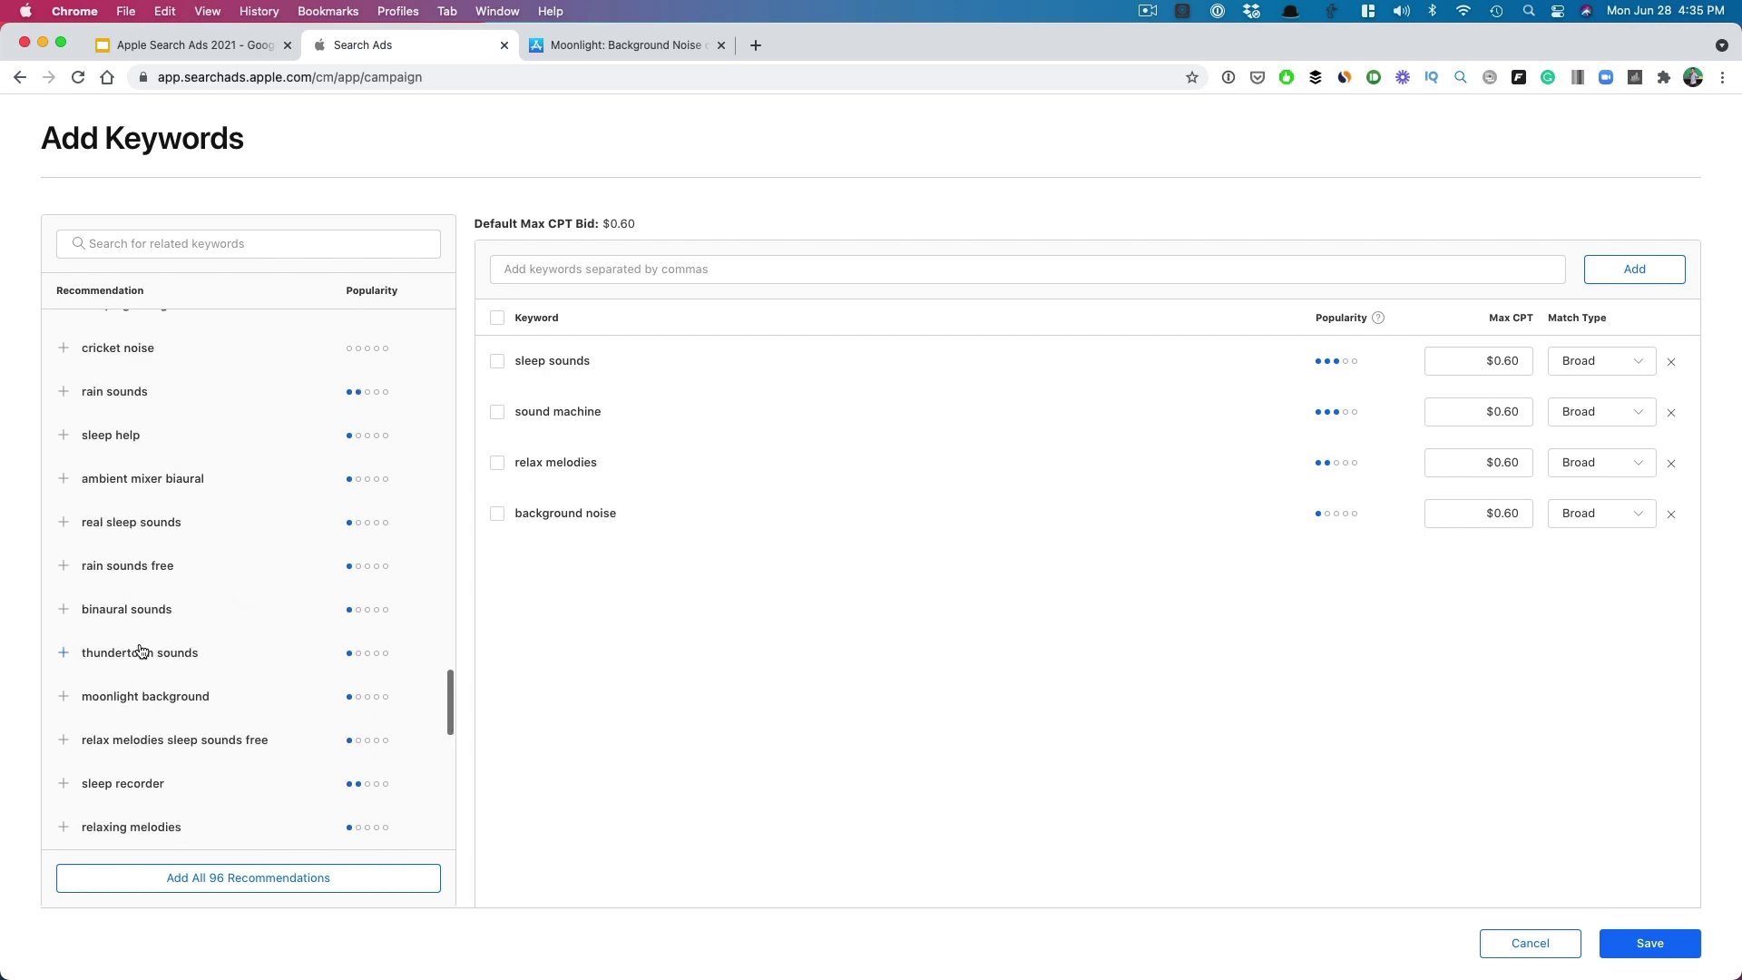
pyautogui.scroll(-4, 141, 651)
pyautogui.scroll(6, 139, 649)
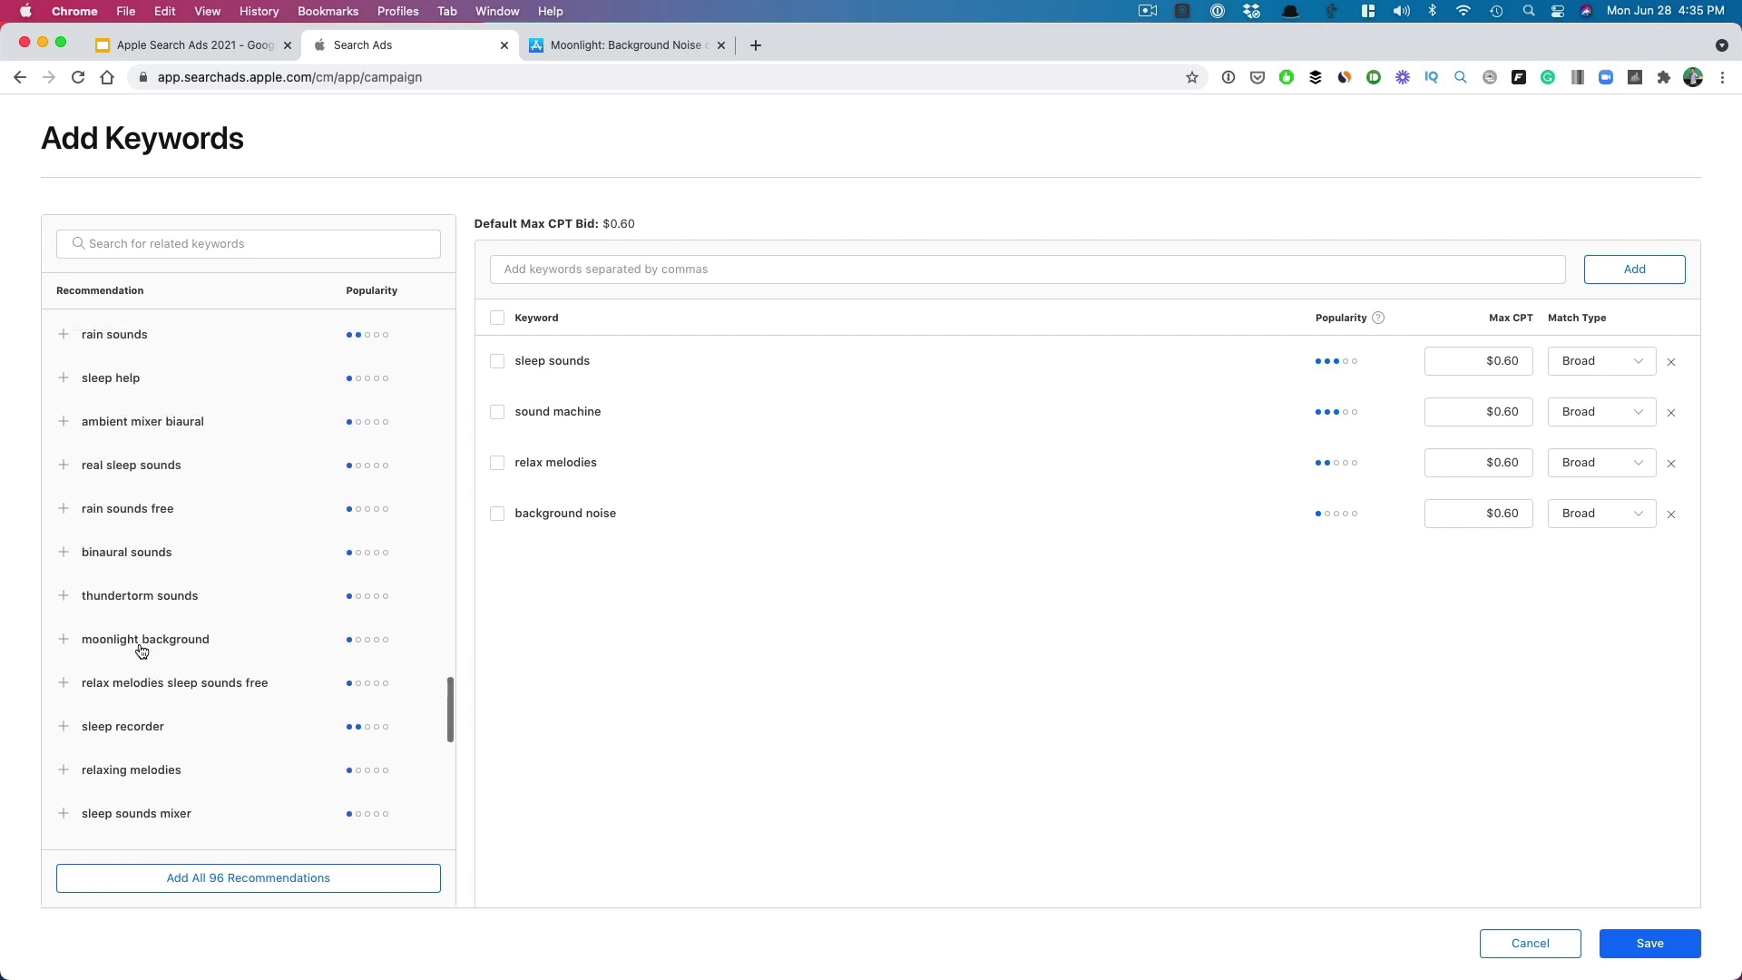
pyautogui.click(107, 448)
pyautogui.scroll(-10, 131, 780)
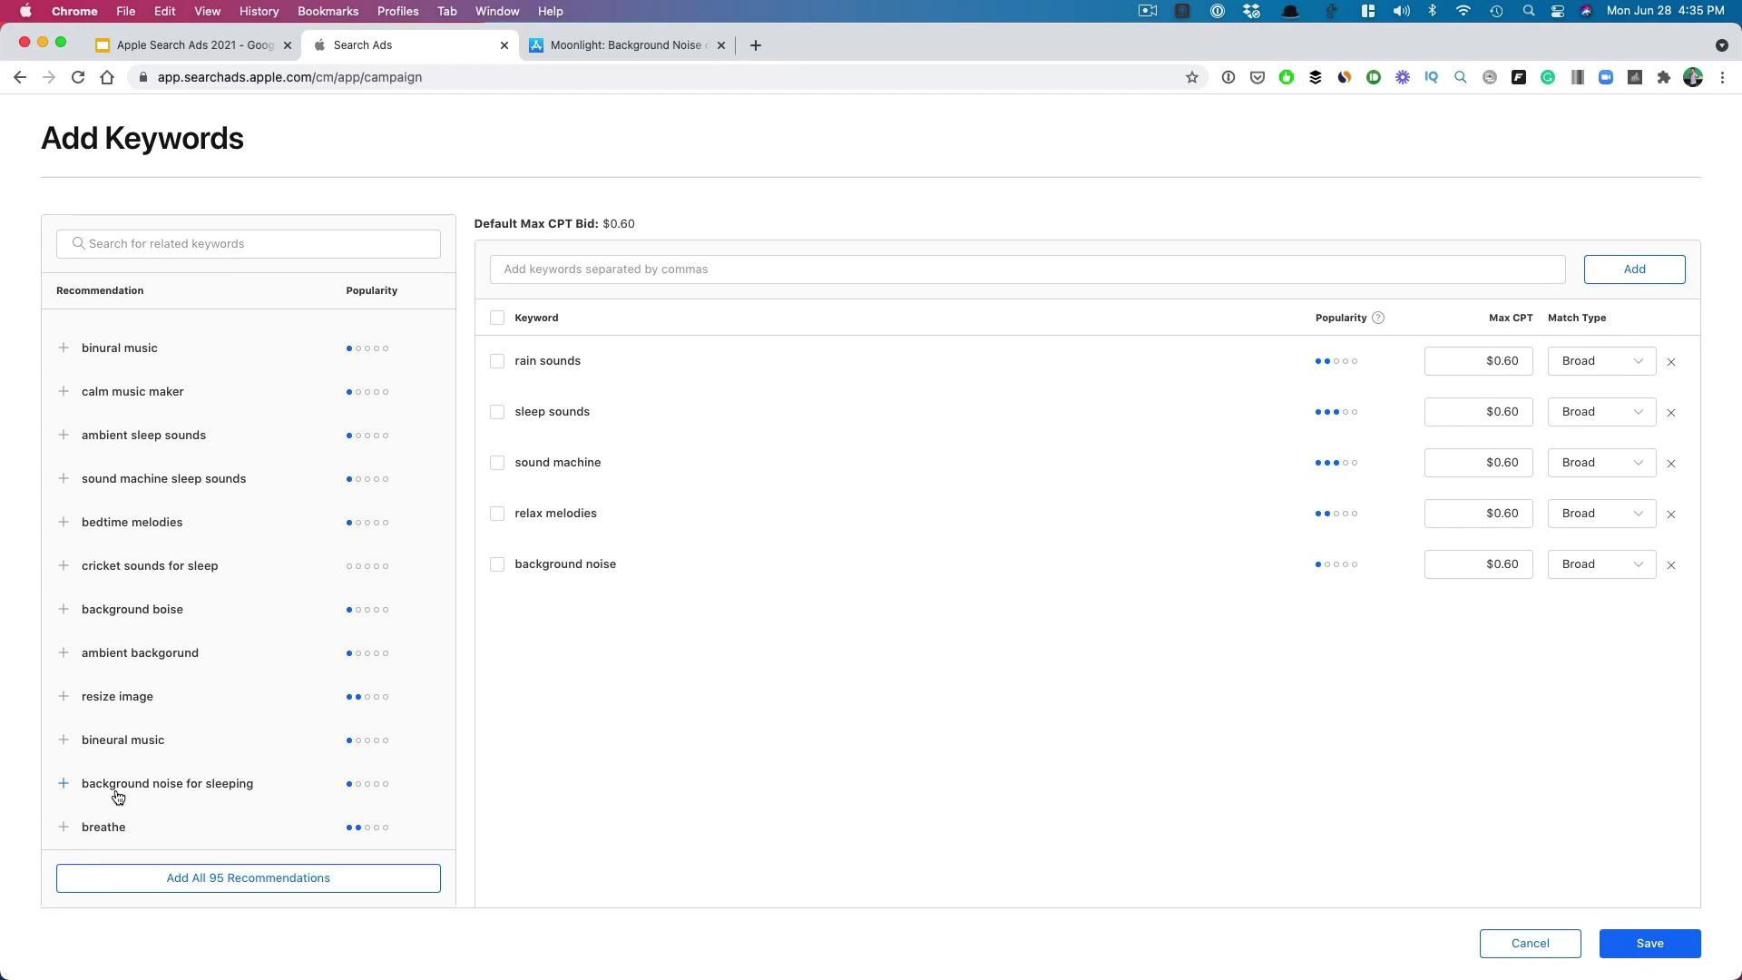
# Step: Switch all added keywords to Exact match type and save the keyword list
pyautogui.click(497, 318)
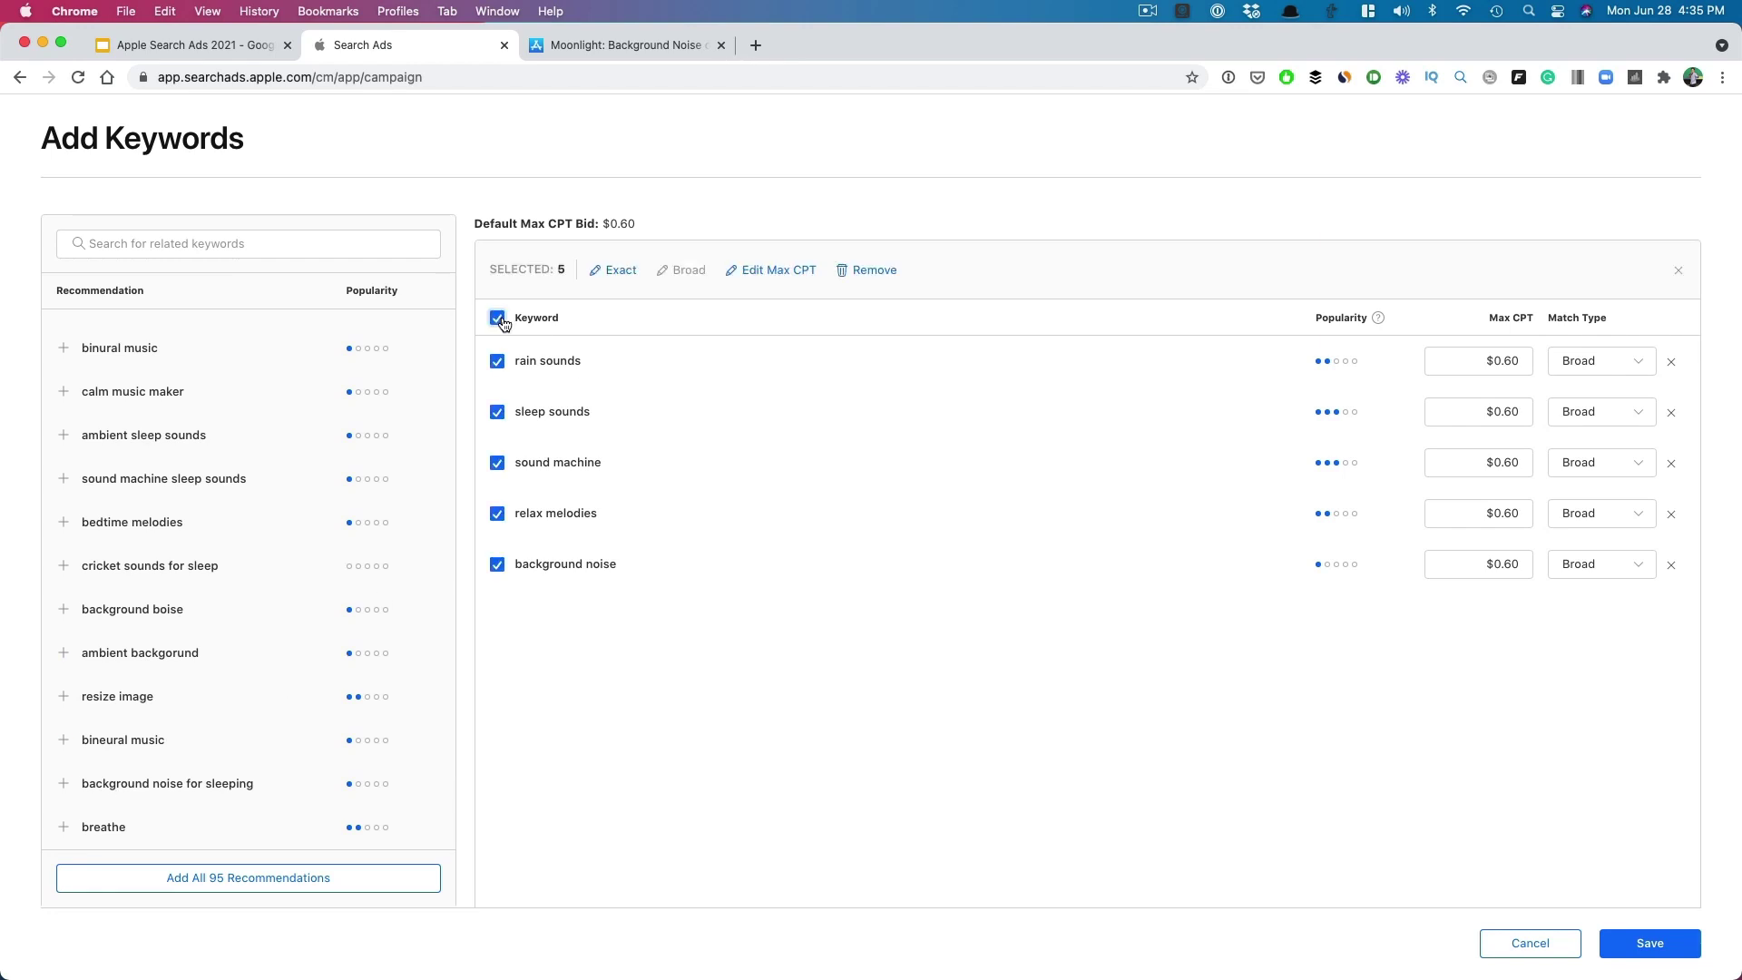
pyautogui.click(621, 269)
pyautogui.scroll(-1, 857, 495)
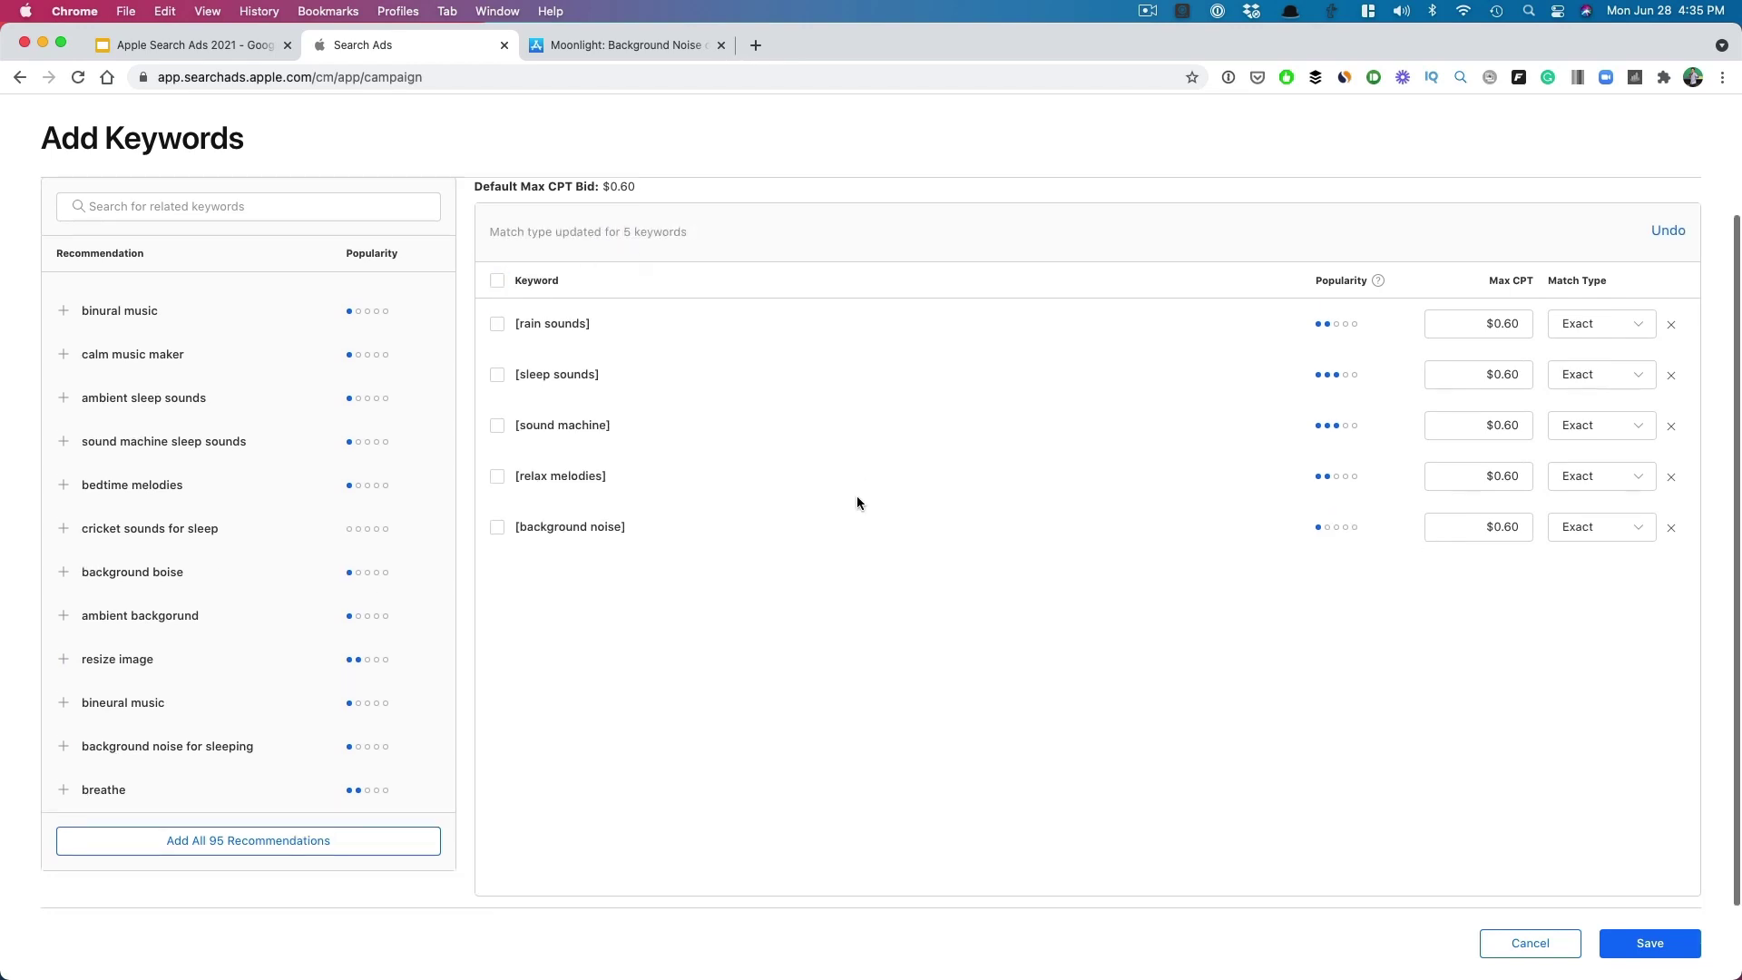
pyautogui.click(1647, 944)
# Step: Review the device targeting options in the ad group's audience settings
pyautogui.scroll(-5, 982, 651)
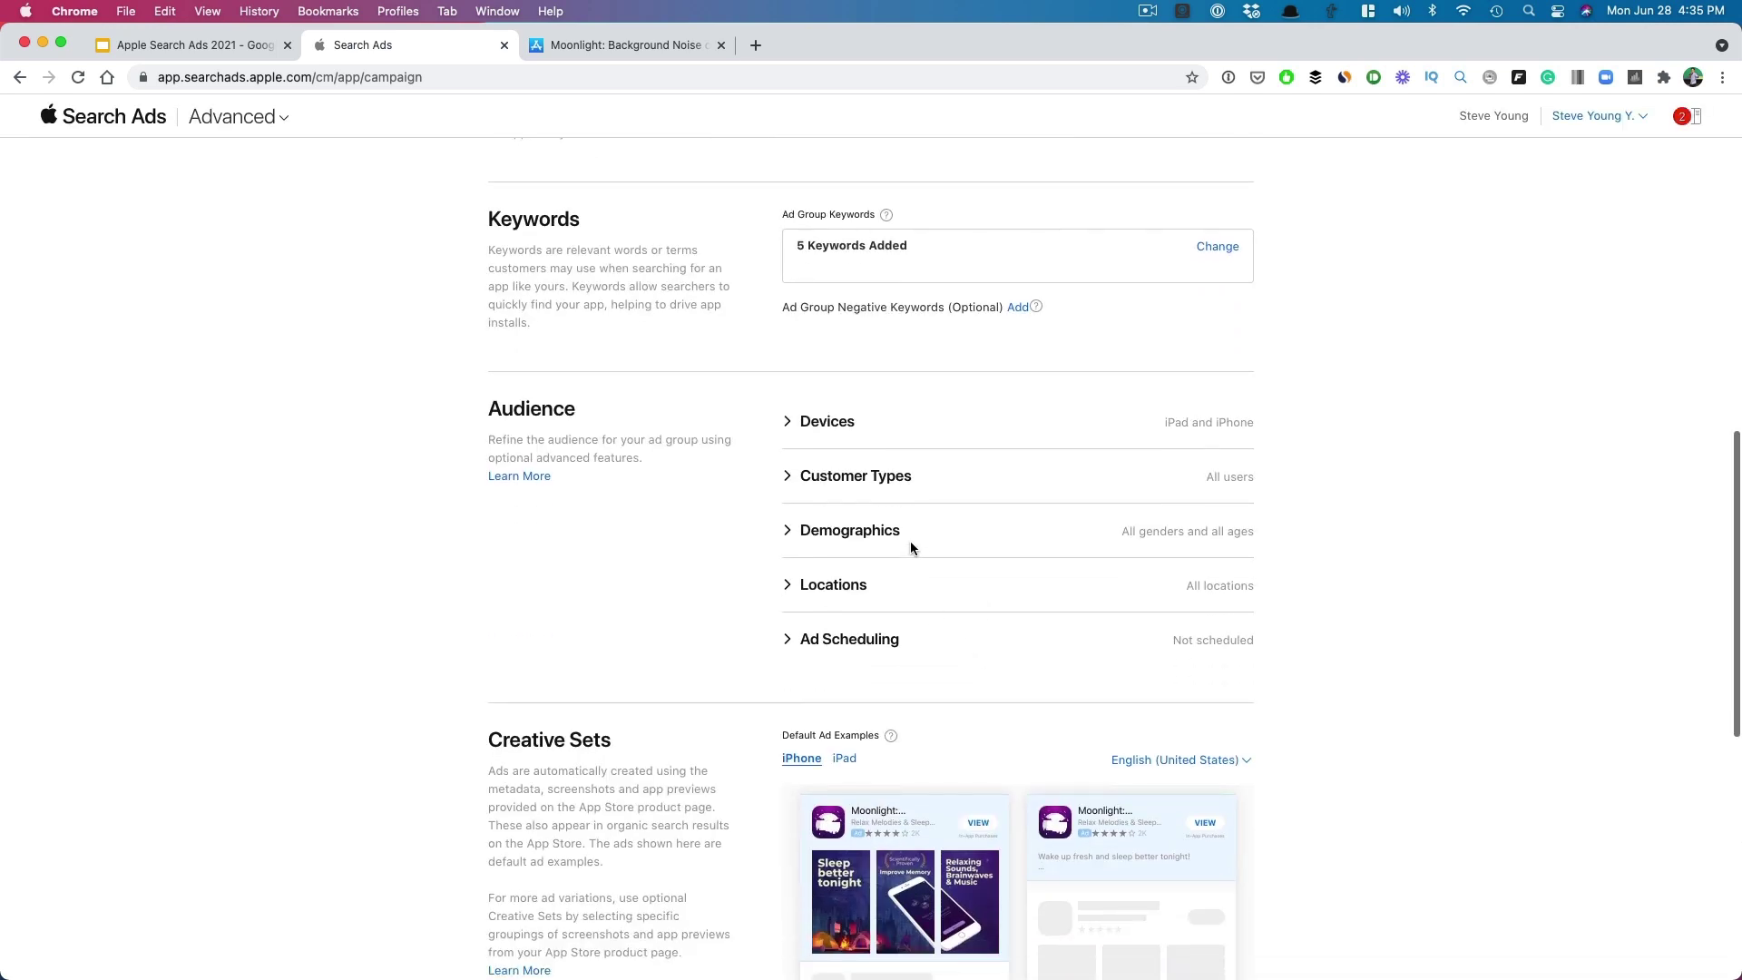
pyautogui.click(839, 426)
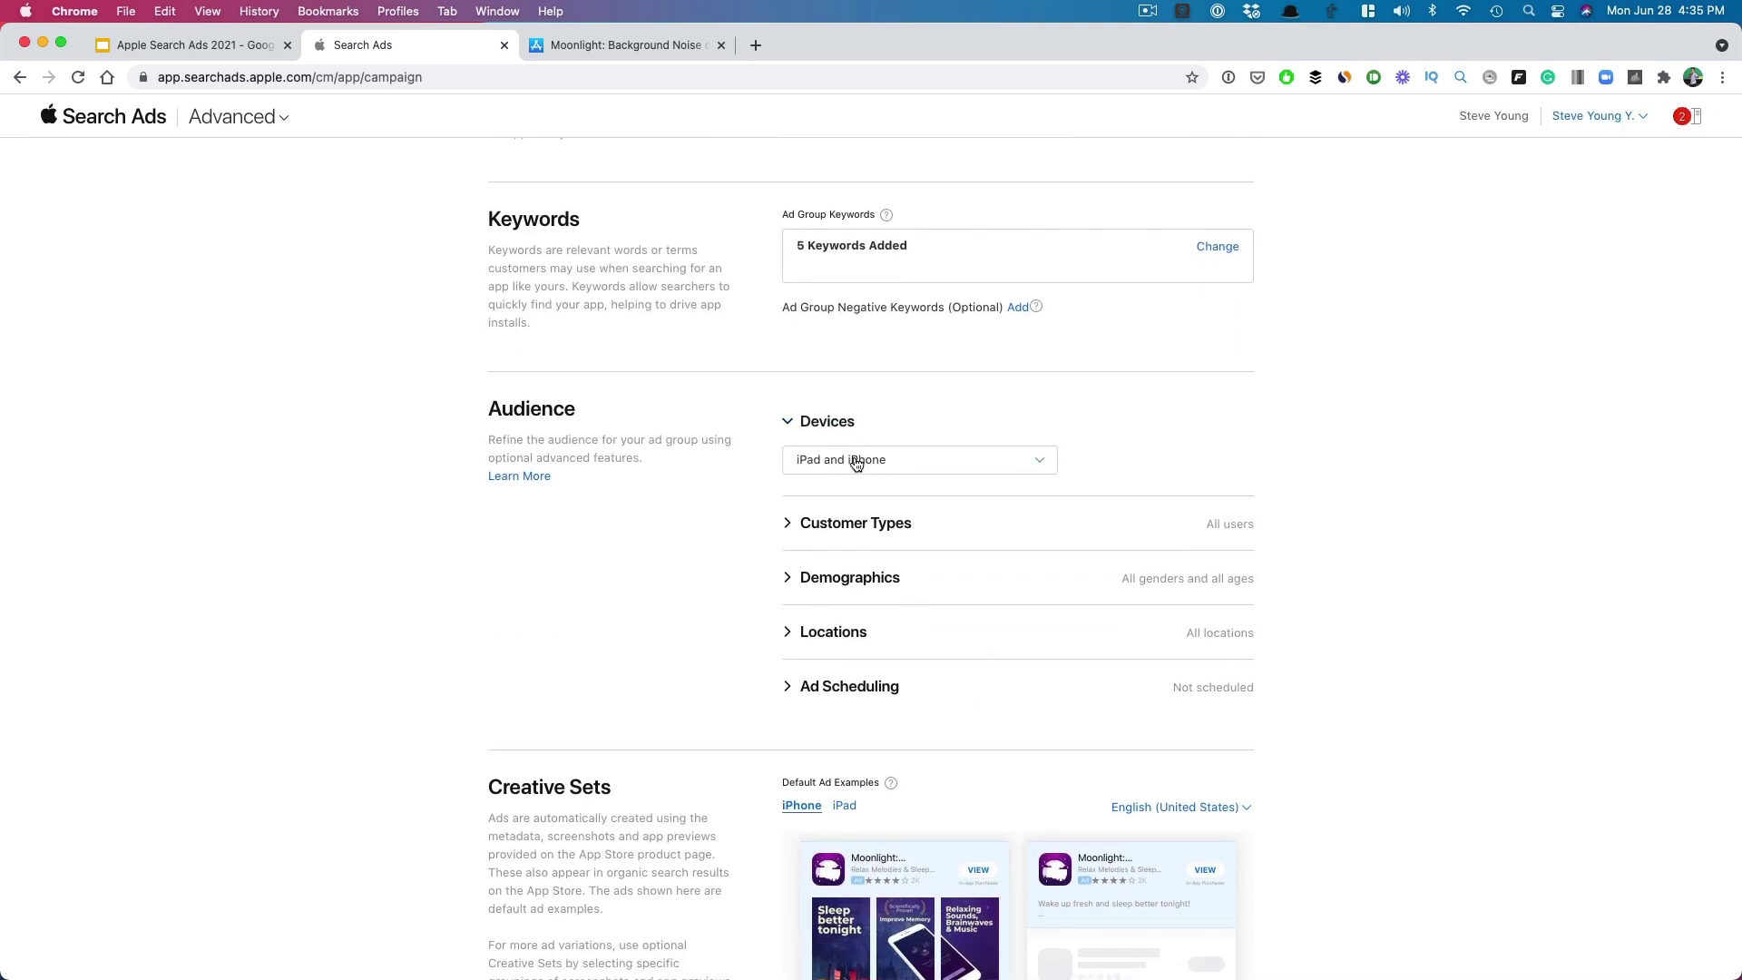
pyautogui.click(851, 463)
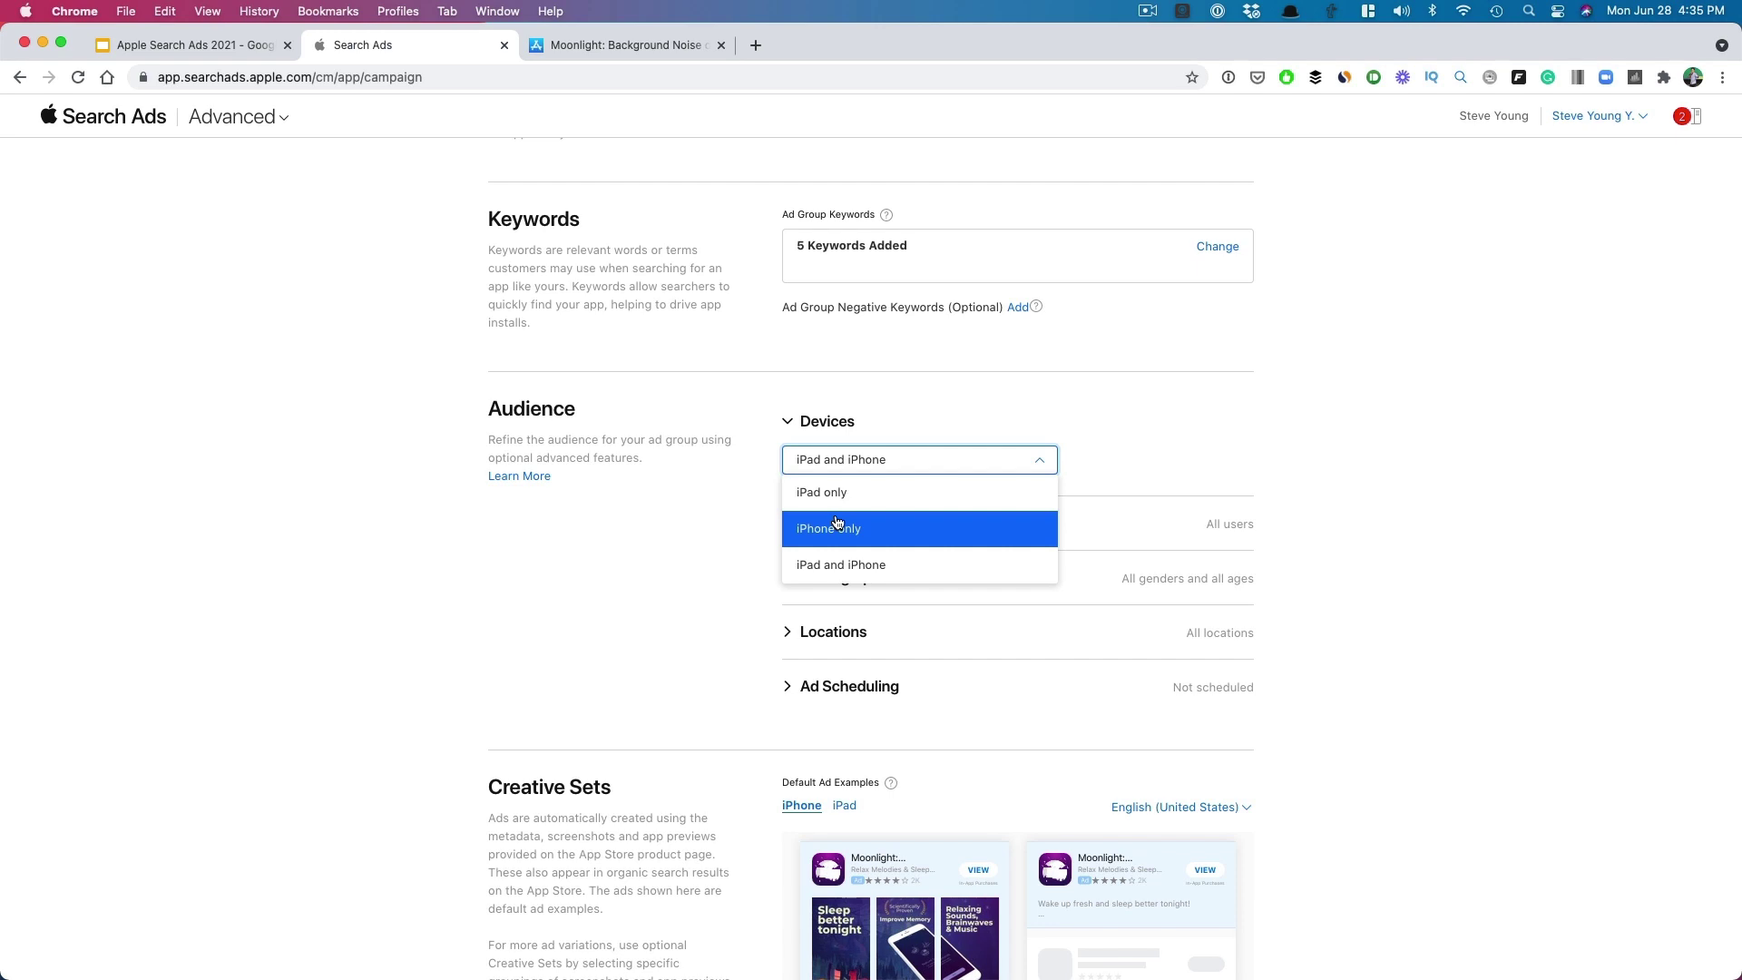
pyautogui.click(1184, 399)
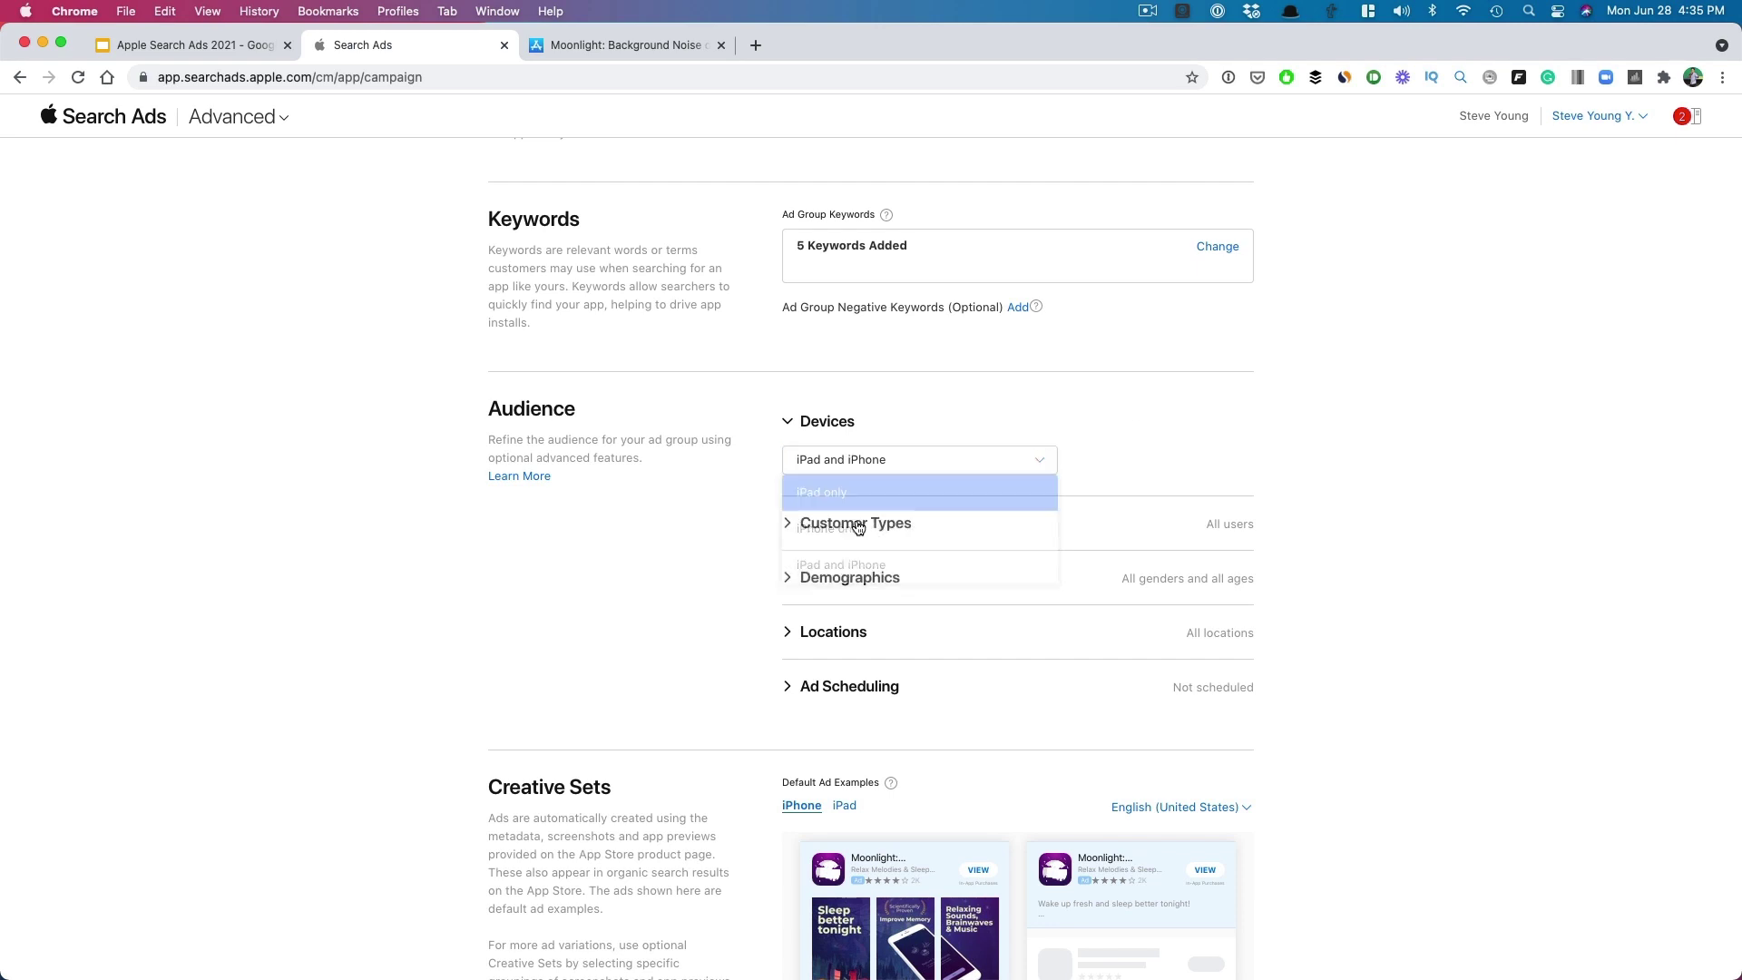
# Step: Set the audience's customer type to New users and reopen its list of options
pyautogui.click(890, 523)
pyautogui.click(890, 562)
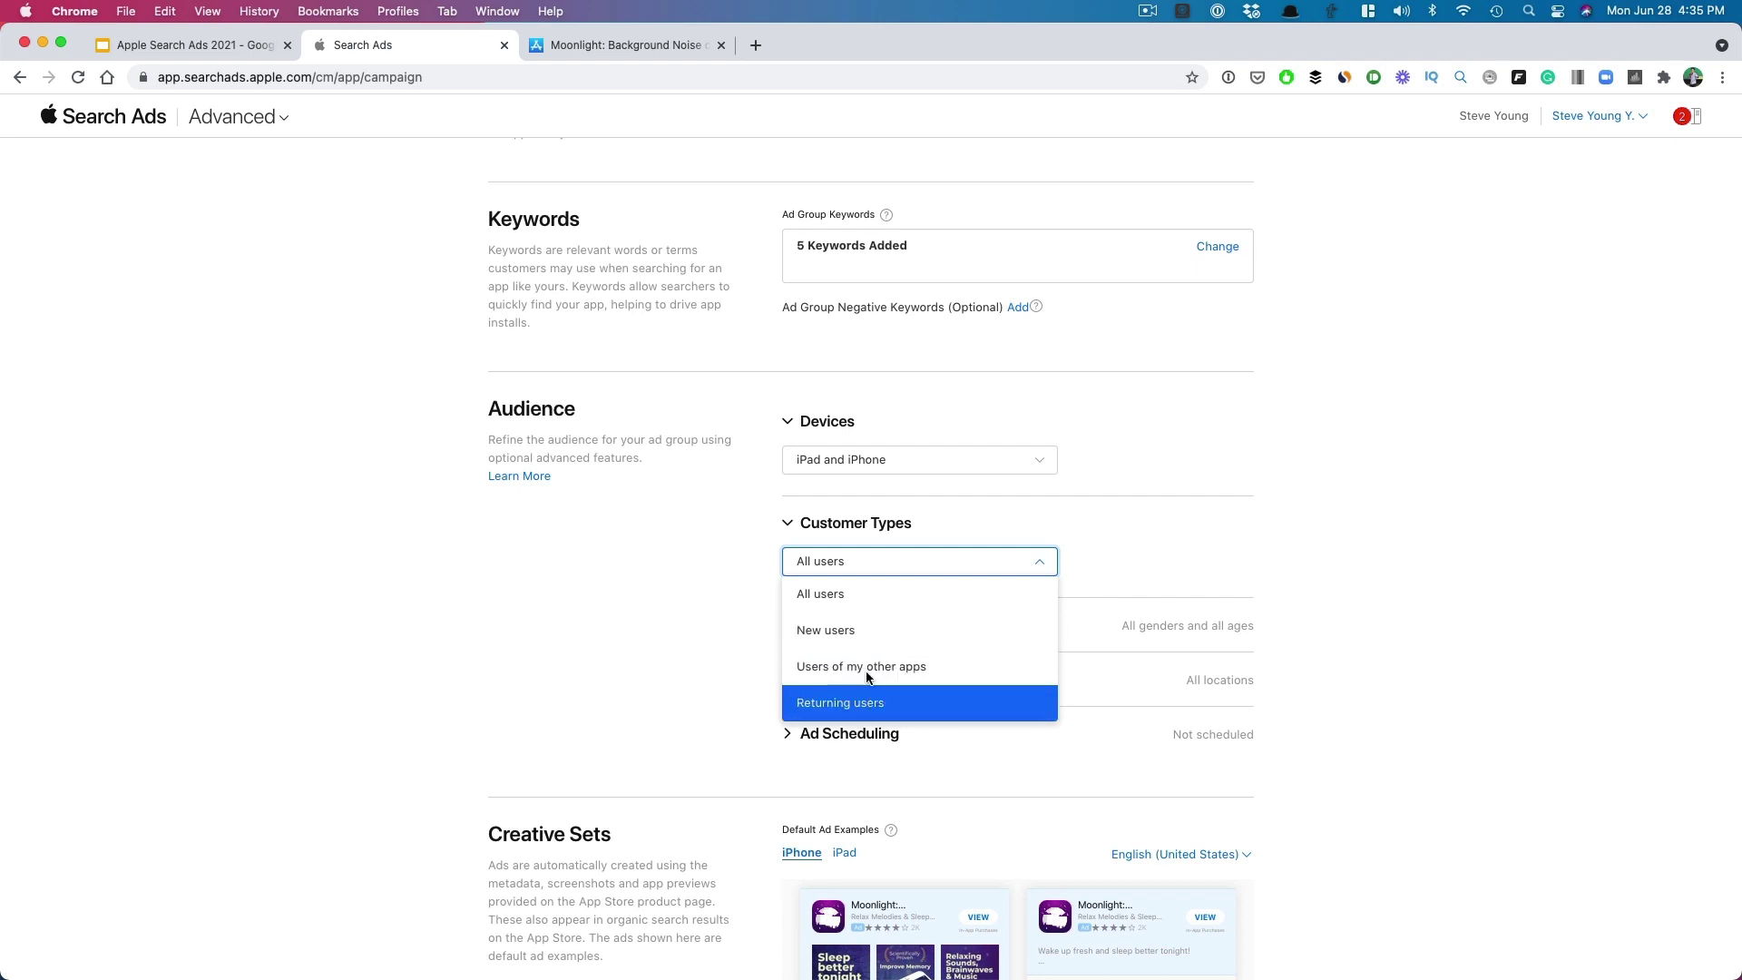
pyautogui.click(832, 628)
pyautogui.click(905, 564)
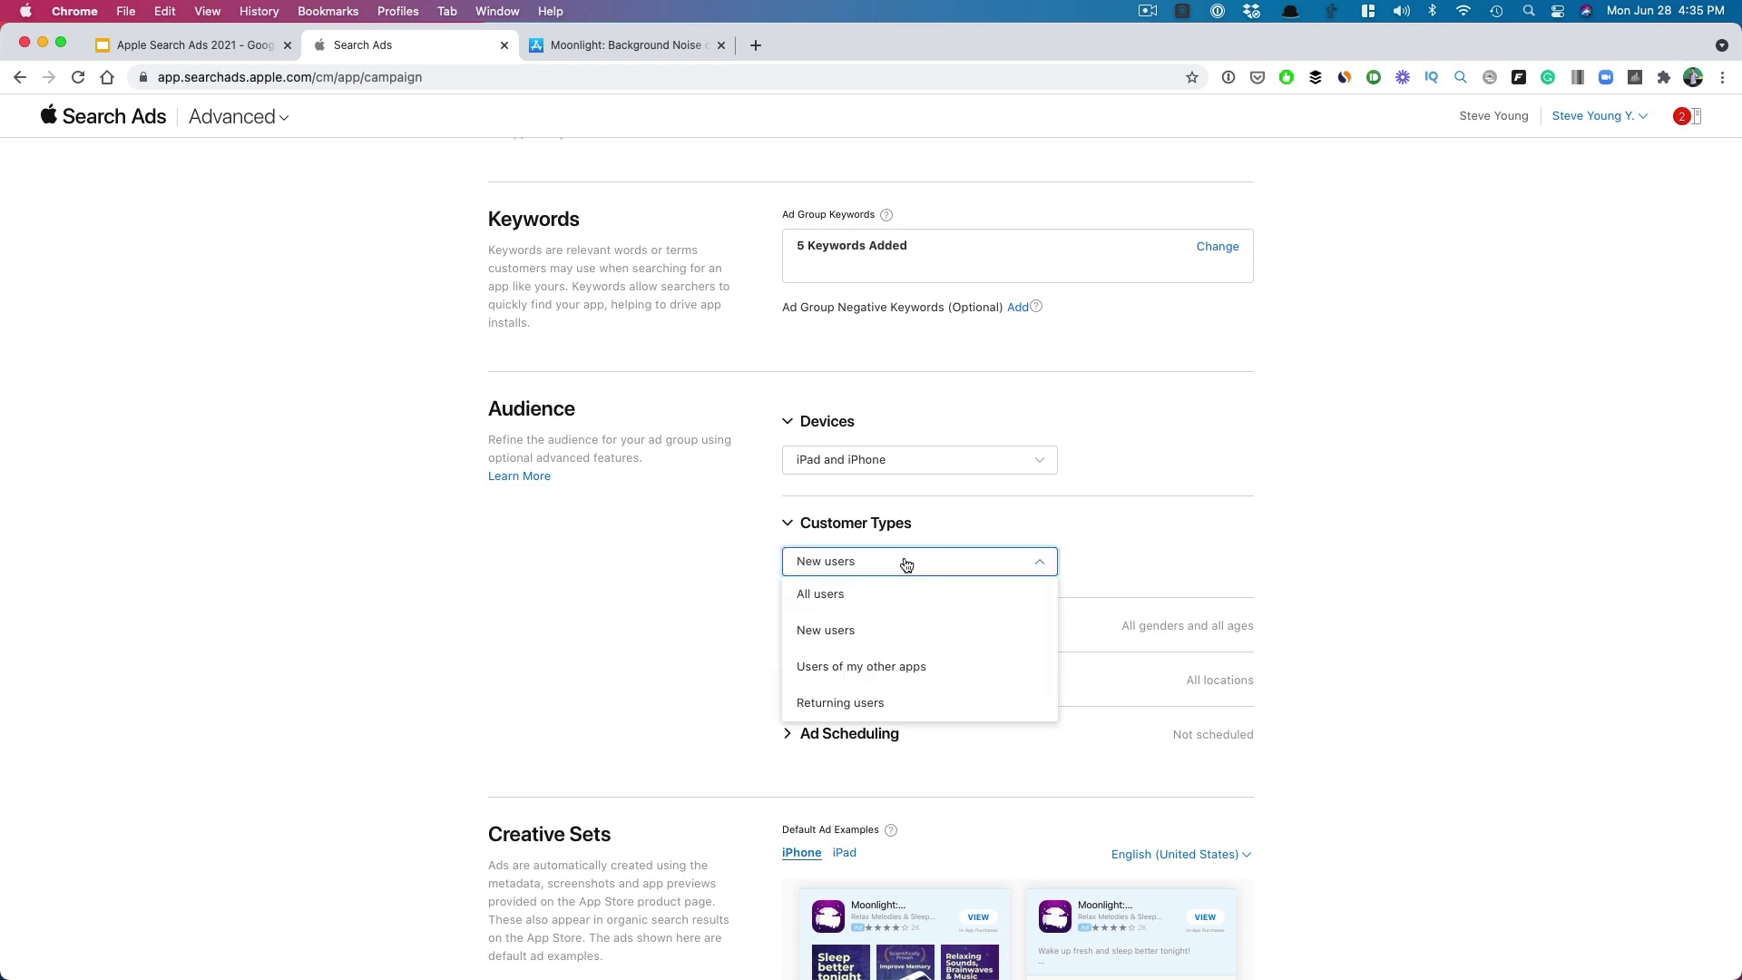